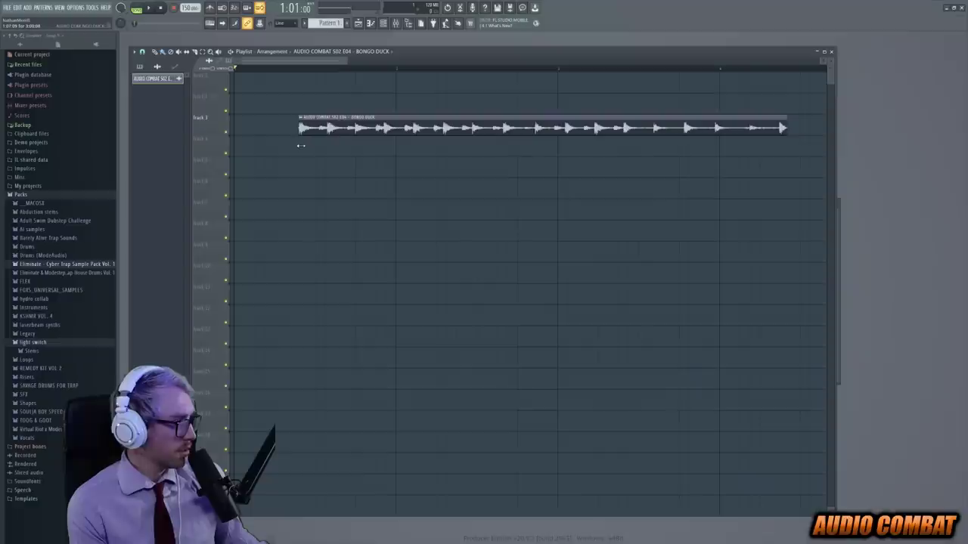
# - Move the Bongo Duck sample on Track 3 to the start of bar 1 and play it back
pyautogui.moveTo(333, 121); pyautogui.dragTo(266, 121)
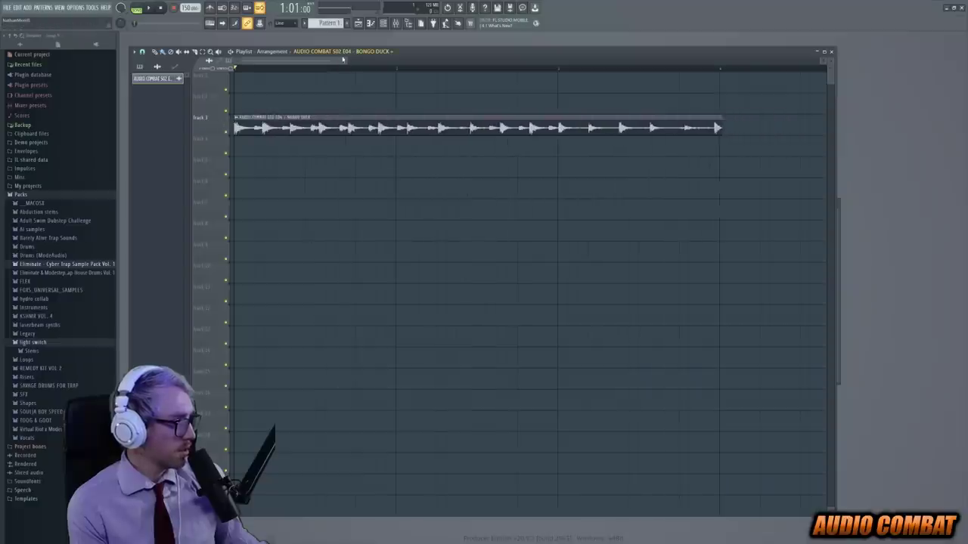
pyautogui.scroll(2, 416, 81)
pyautogui.press('space')
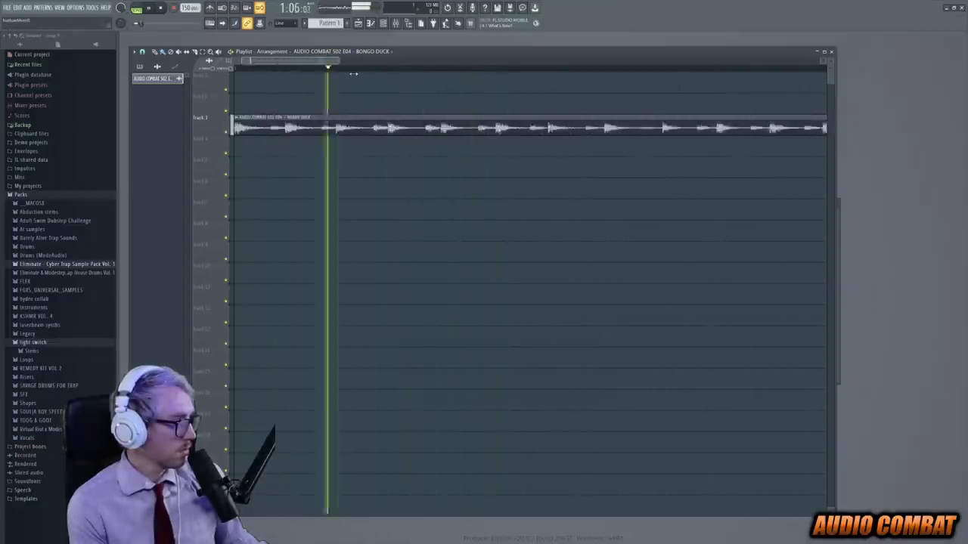
pyautogui.scroll(-4, 416, 82)
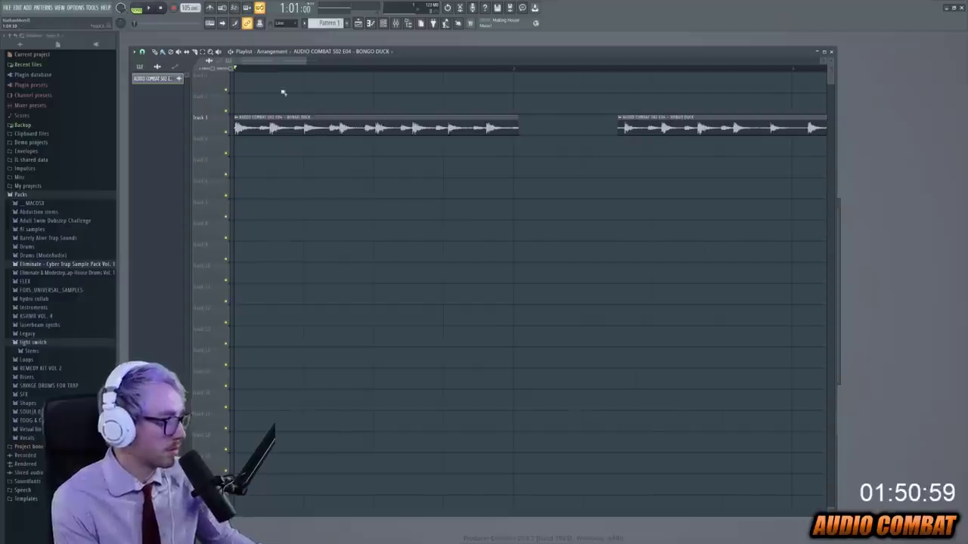
# - Slice the Bongo Duck loop on Track 3 just before its fifth hit and play back the pieces
pyautogui.moveTo(364, 102); pyautogui.dragTo(365, 160)
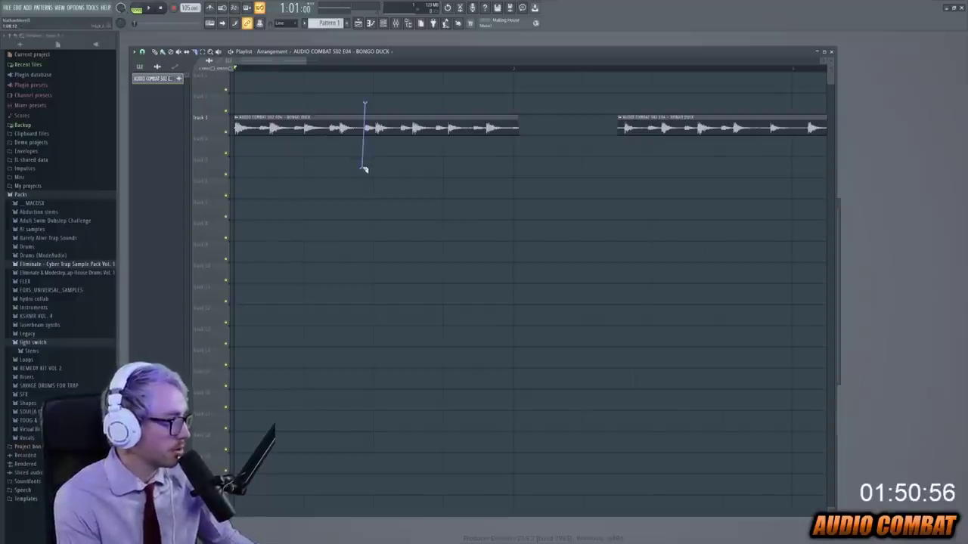
pyautogui.moveTo(306, 62); pyautogui.dragTo(287, 62)
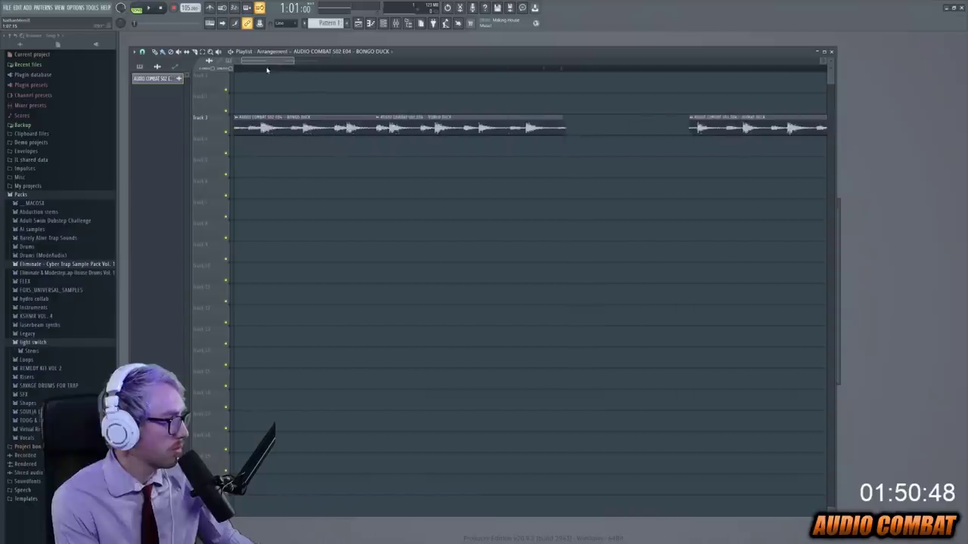
pyautogui.moveTo(266, 69); pyautogui.dragTo(267, 72)
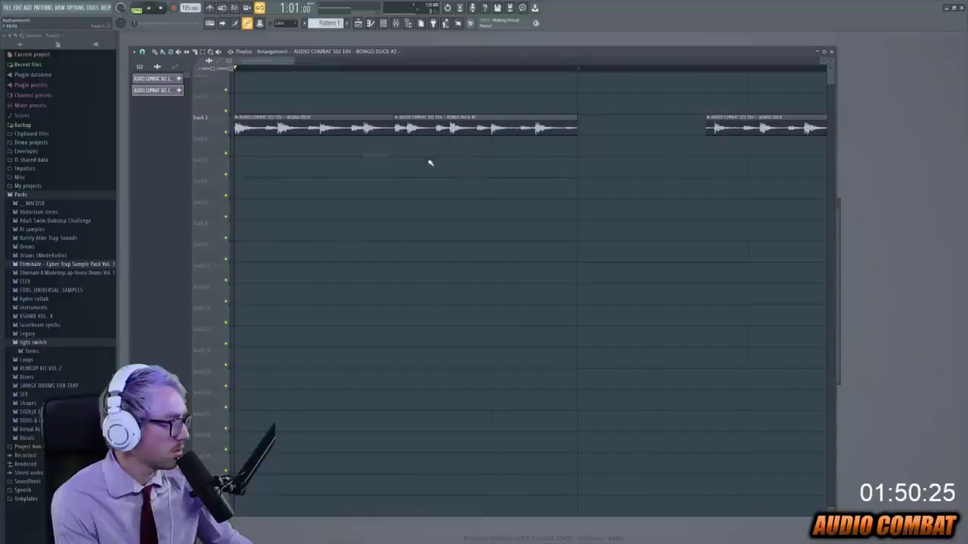
pyautogui.press('space')
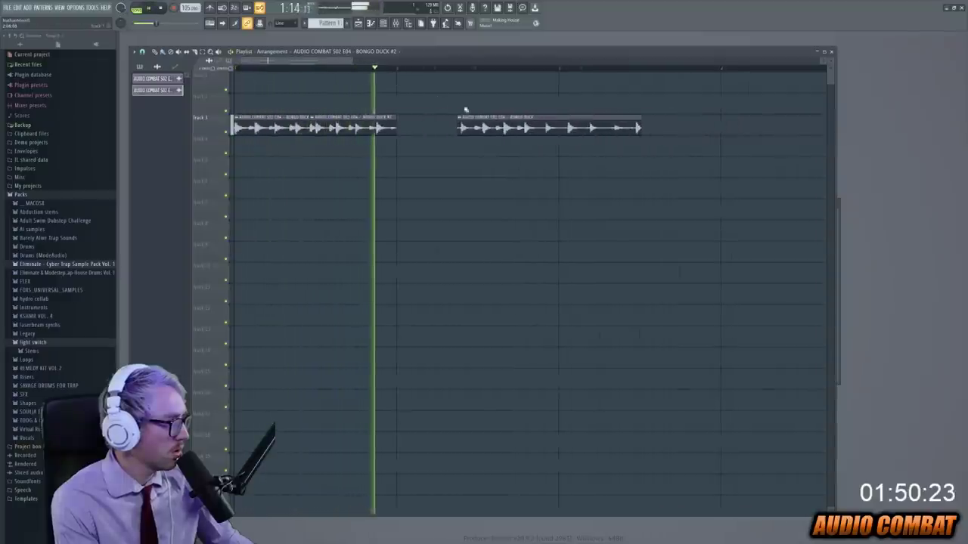
pyautogui.press('space')
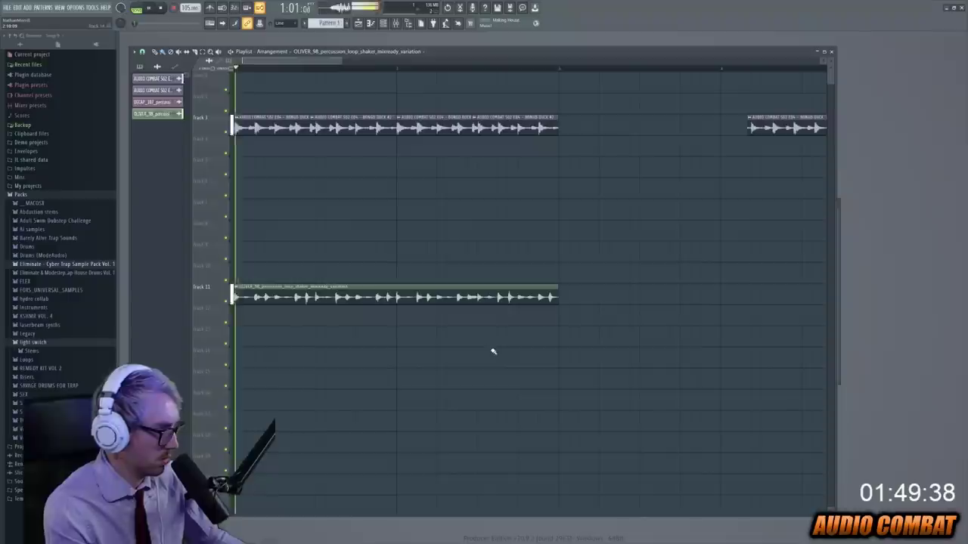
# - Play back the repeated bongo loop together with the shaker percussion loop from the start of the arrangement
pyautogui.press('space')
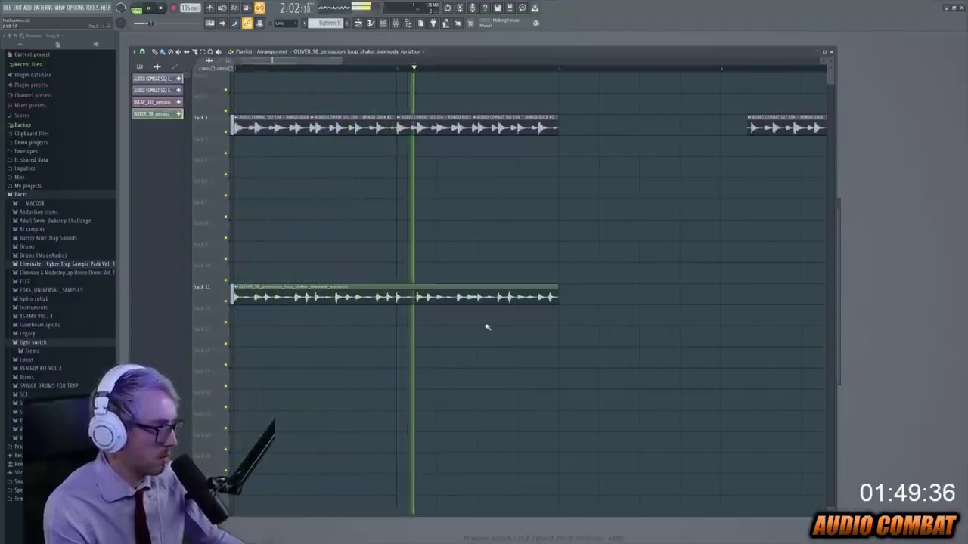
pyautogui.press('space')
pyautogui.click(355, 121)
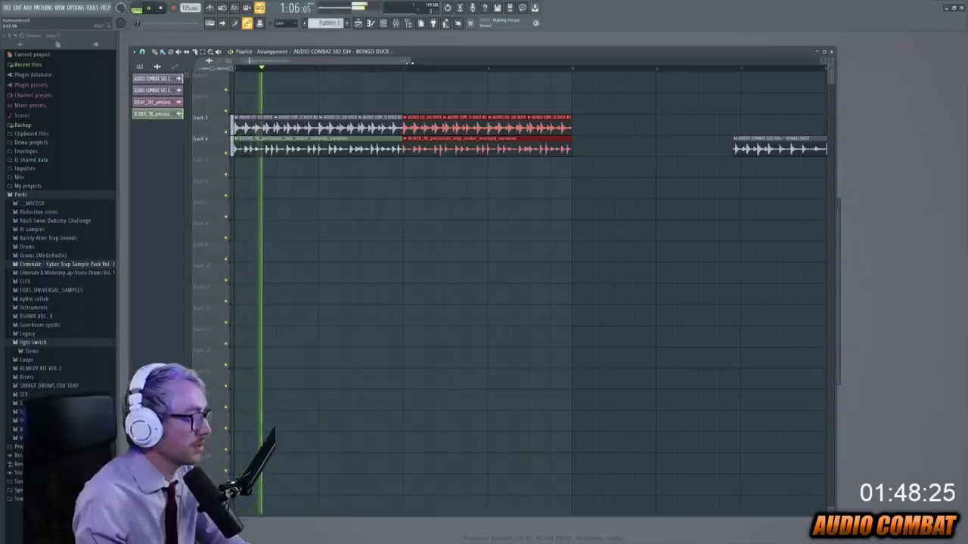
pyautogui.moveTo(408, 61); pyautogui.dragTo(358, 67)
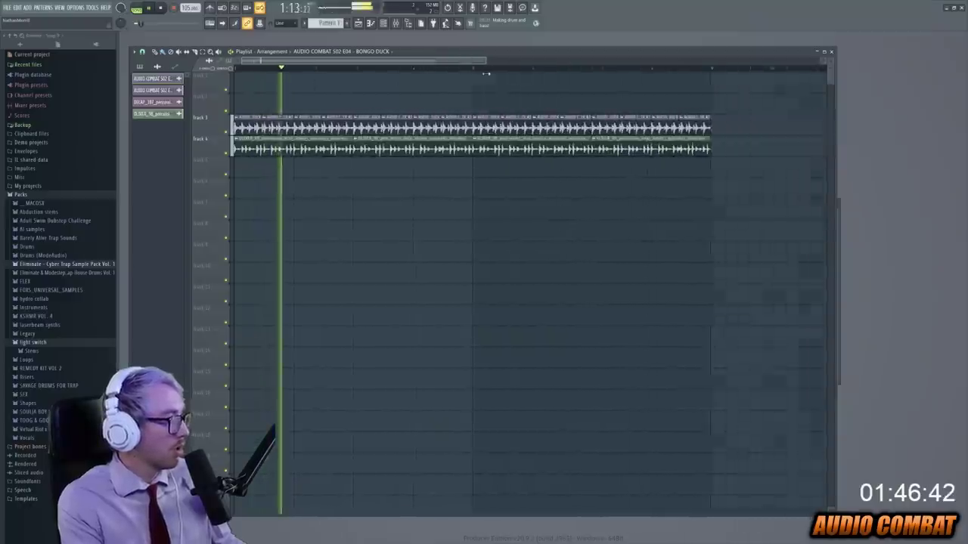
pyautogui.scroll(-2, 487, 74)
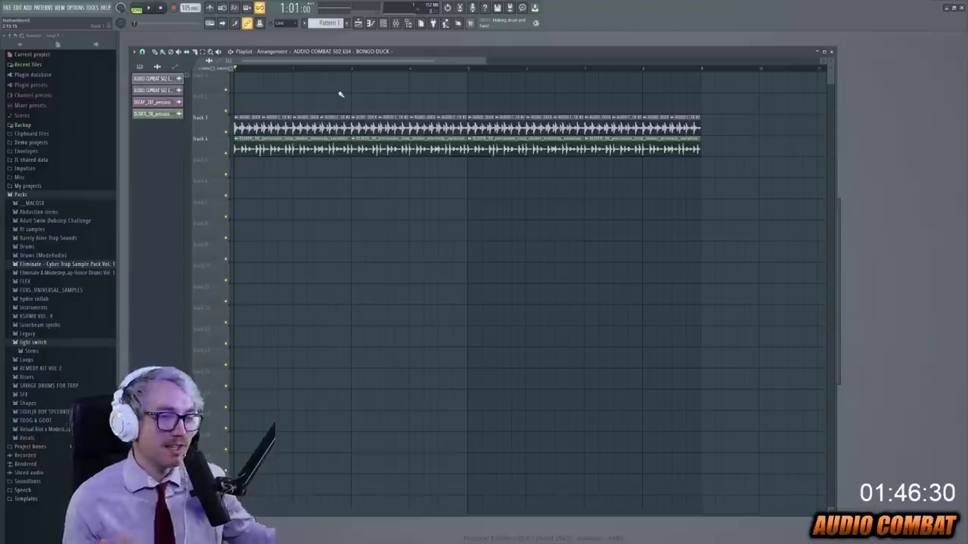
pyautogui.press('space')
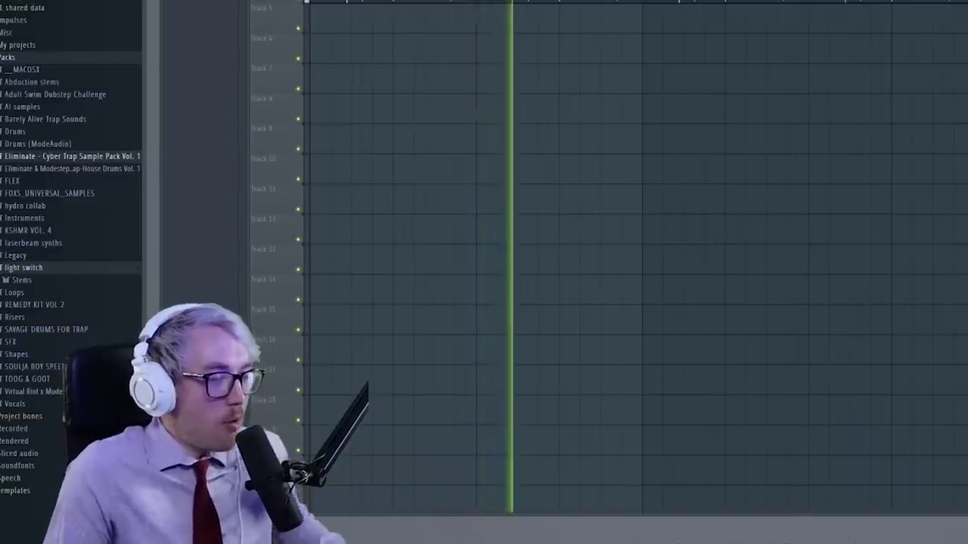
pyautogui.press('space')
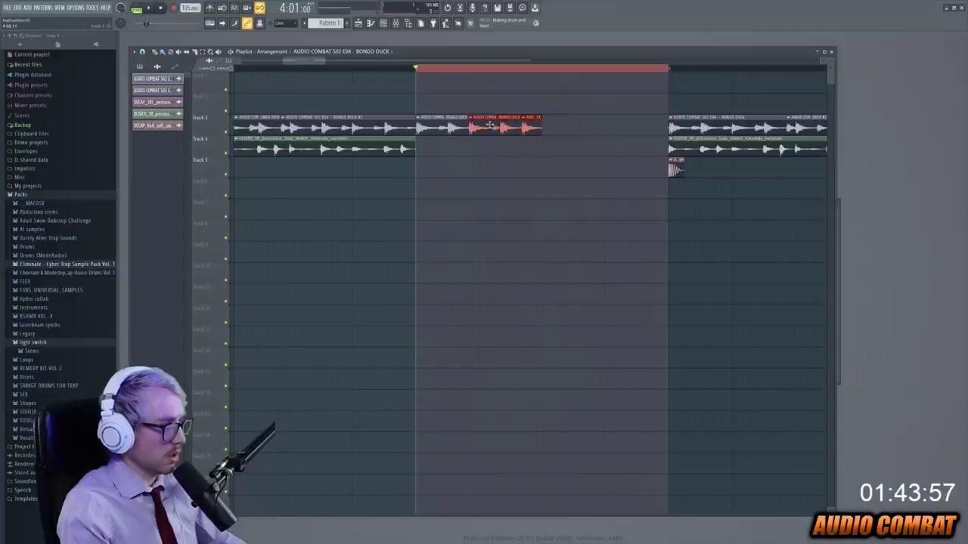
# - Try to extend the bongo fill in bar 4 by duplicating the selected slices directly after themselves
pyautogui.moveTo(490, 125); pyautogui.dragTo(559, 127)
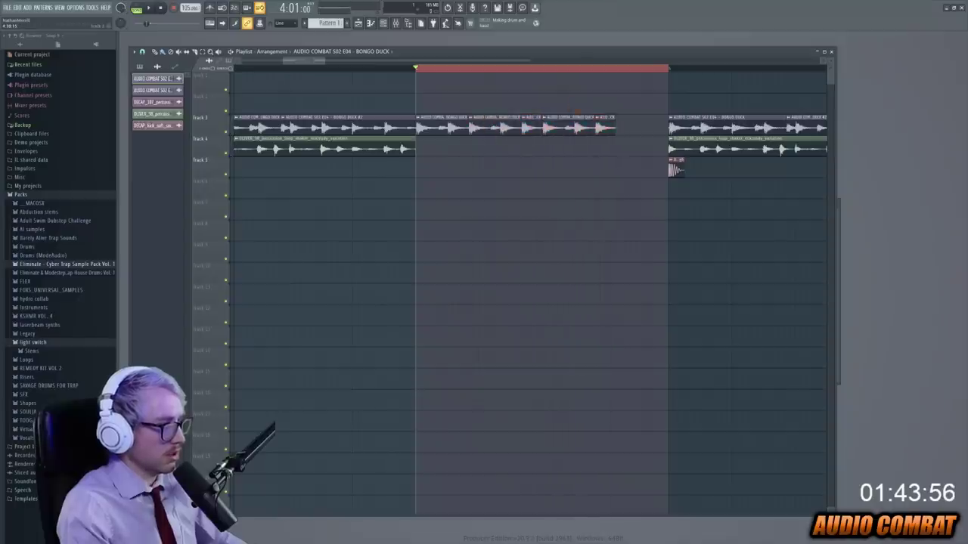
pyautogui.click(563, 127)
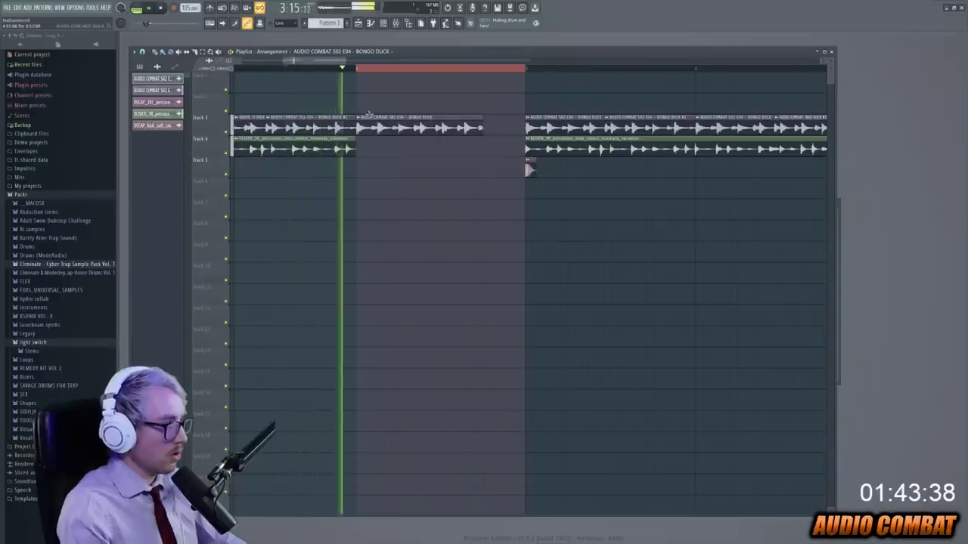
# - Make the bongo clip in bar 4 unique, set its time-stretching mode to Auto, and play back the result
pyautogui.press('space')
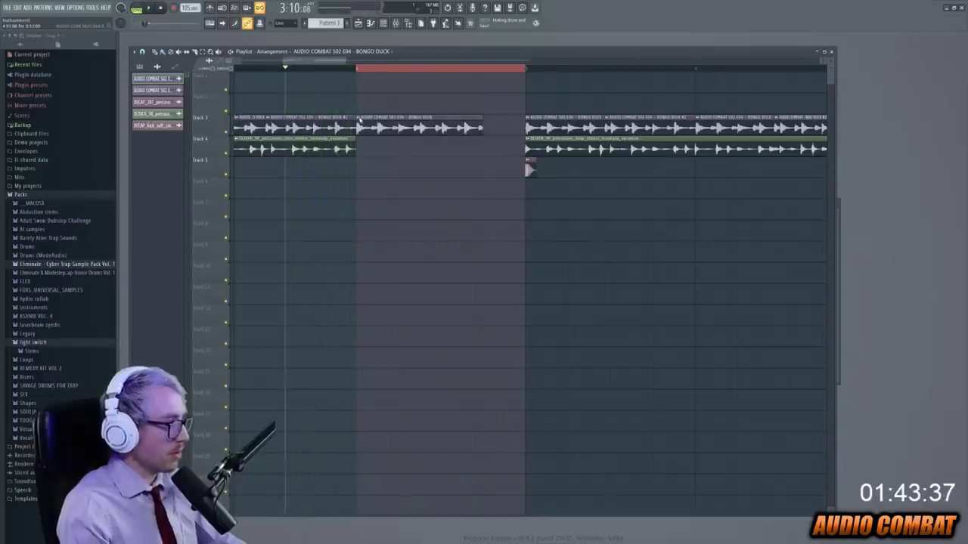
pyautogui.click(359, 118)
pyautogui.click(384, 173)
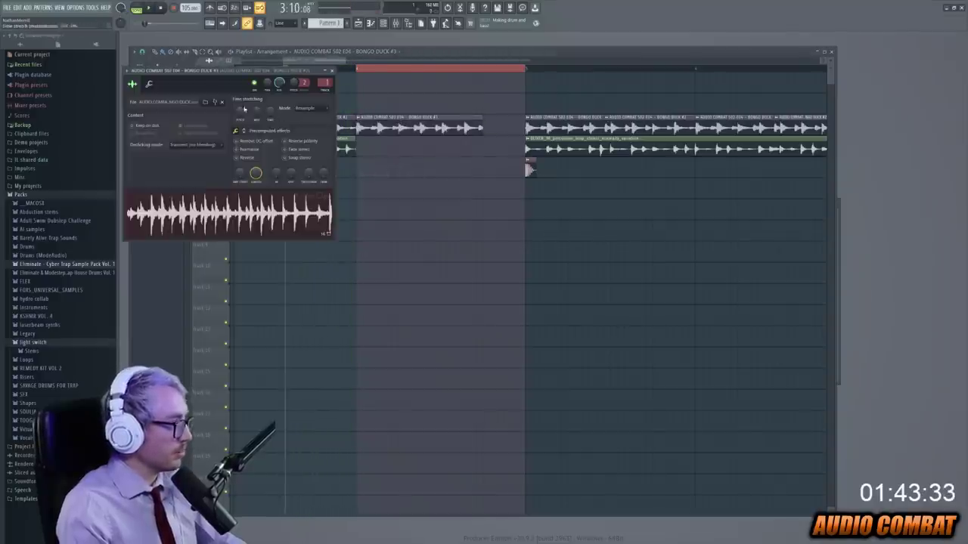
pyautogui.press('Escape')
pyautogui.press('space')
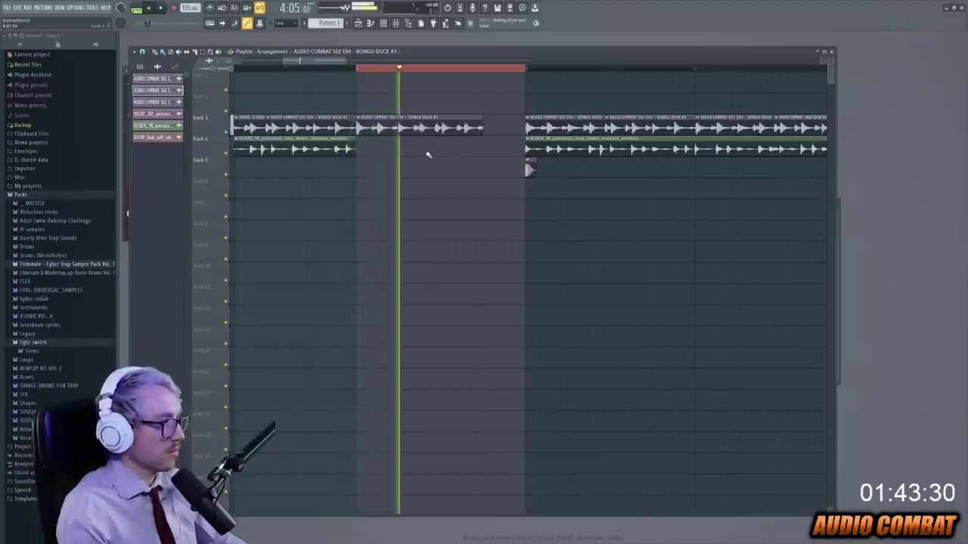
pyautogui.press('space')
# - Reopen the sample settings of the bongo clip in bar 4
pyautogui.doubleClick(460, 128)
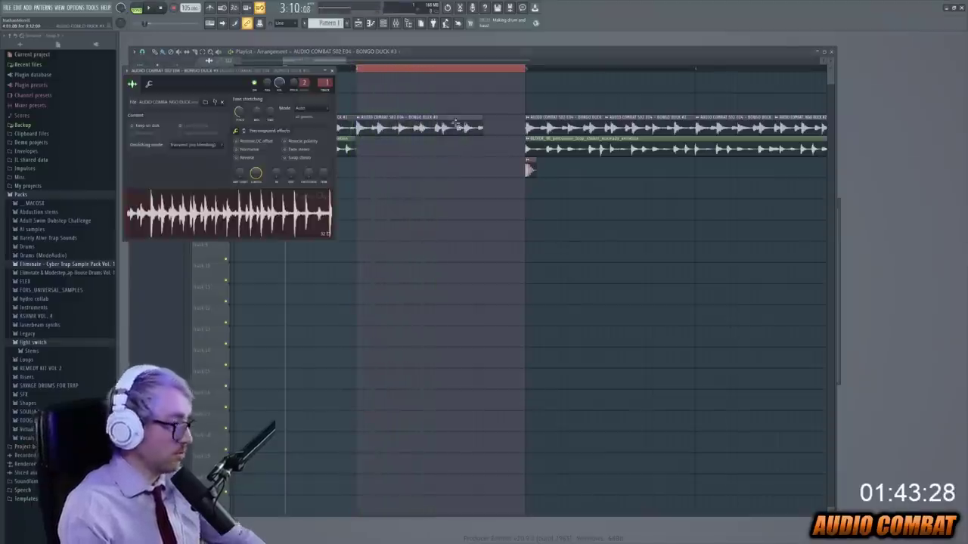
pyautogui.click(456, 123)
pyautogui.click(422, 170)
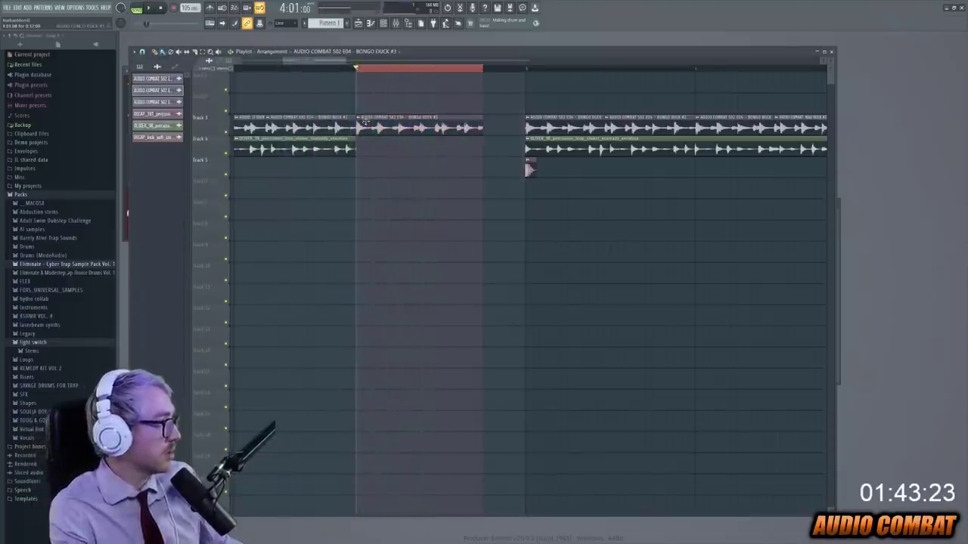
pyautogui.doubleClick(376, 122)
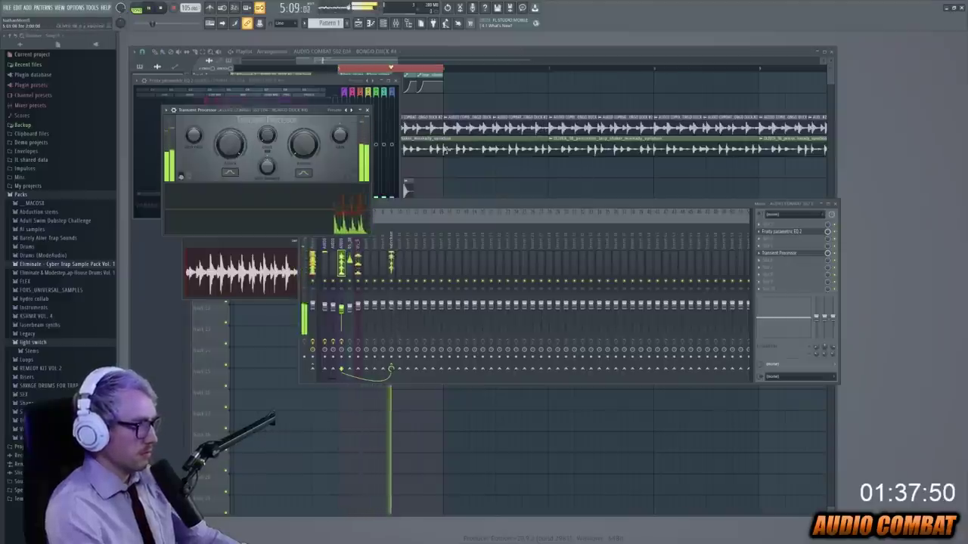
# - Slice the Bongo Duck #6 clip just before the snare and adjust the cut piece to line up with the snare hit
pyautogui.click(806, 274)
pyautogui.moveTo(341, 198); pyautogui.dragTo(340, 378)
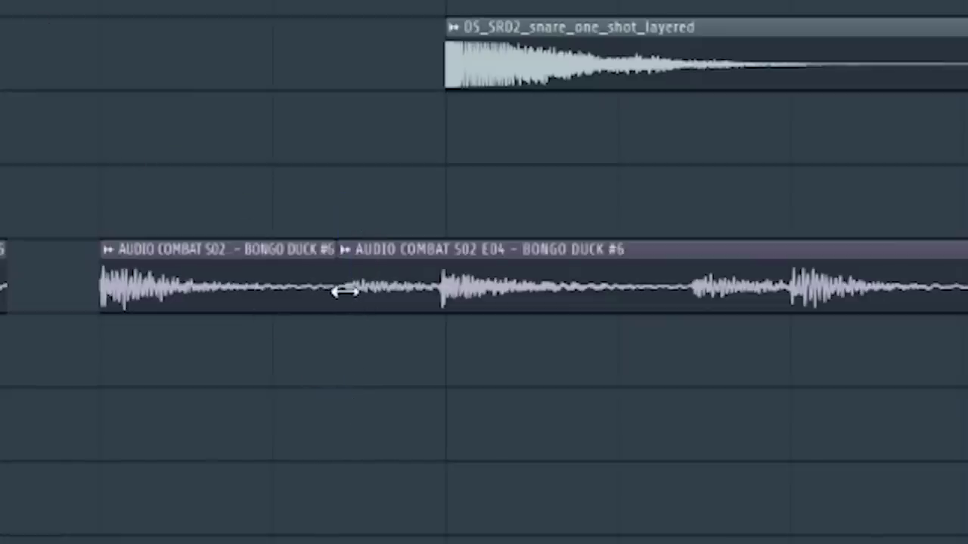
pyautogui.moveTo(344, 292); pyautogui.dragTo(445, 310)
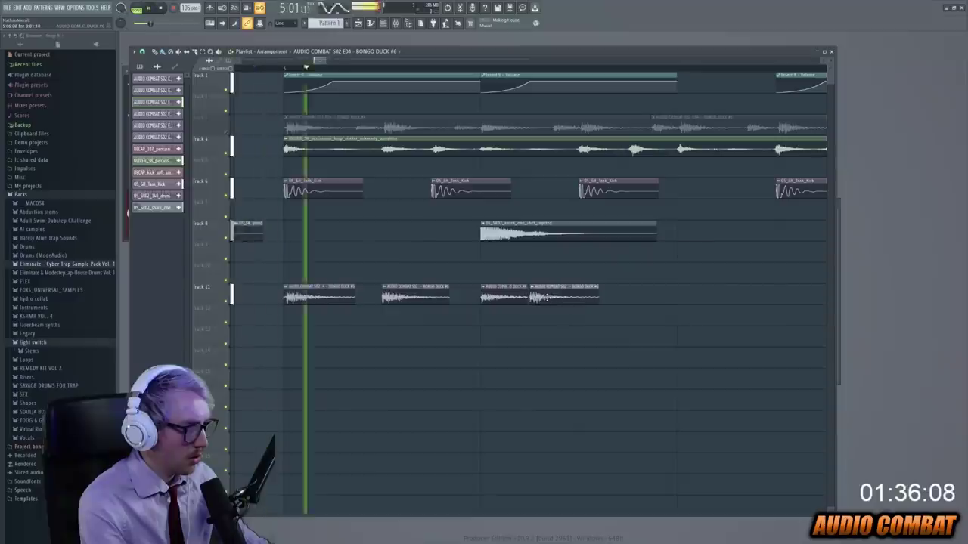
pyautogui.press('space')
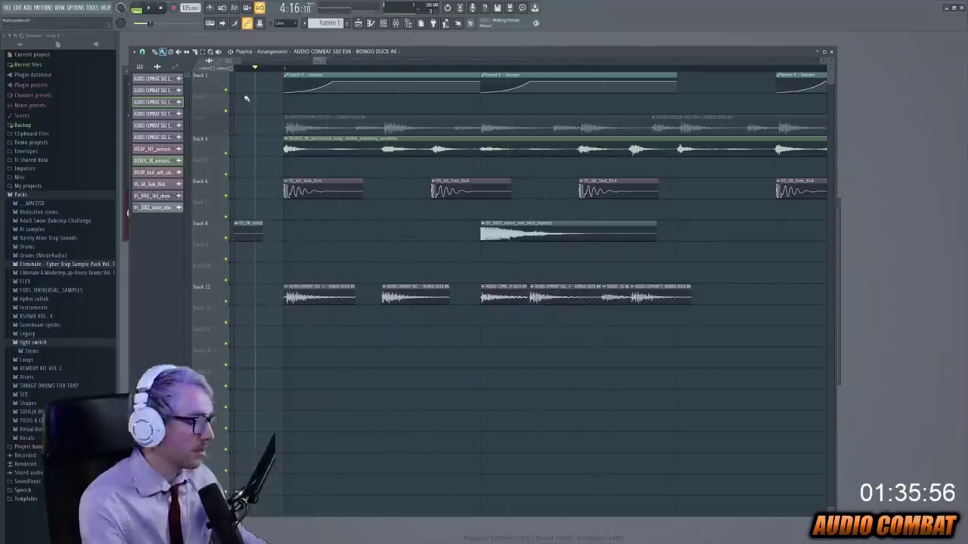
# - Reposition the bongo slices on Track 11 around the kicks, add one on the second snare, and play back the pattern
pyautogui.moveTo(605, 290); pyautogui.dragTo(577, 298)
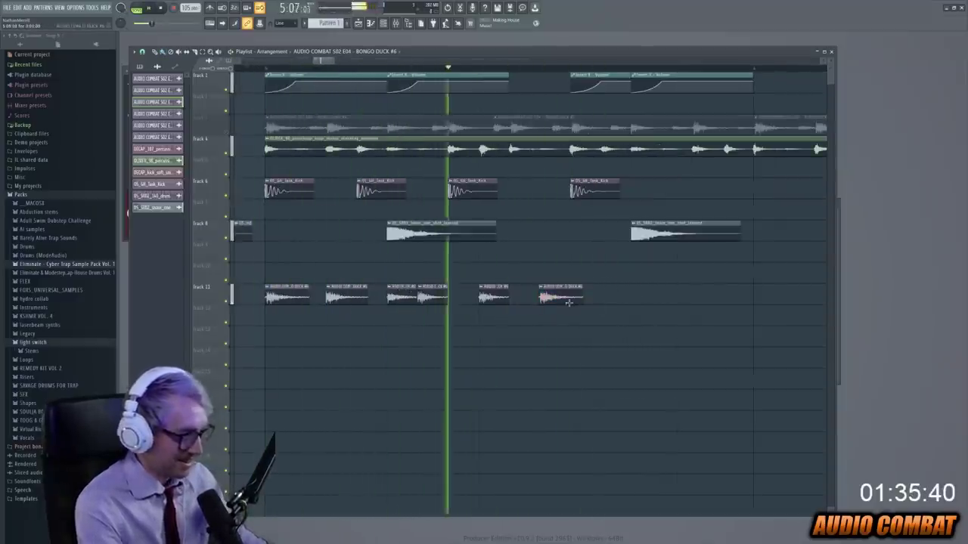
pyautogui.press('space')
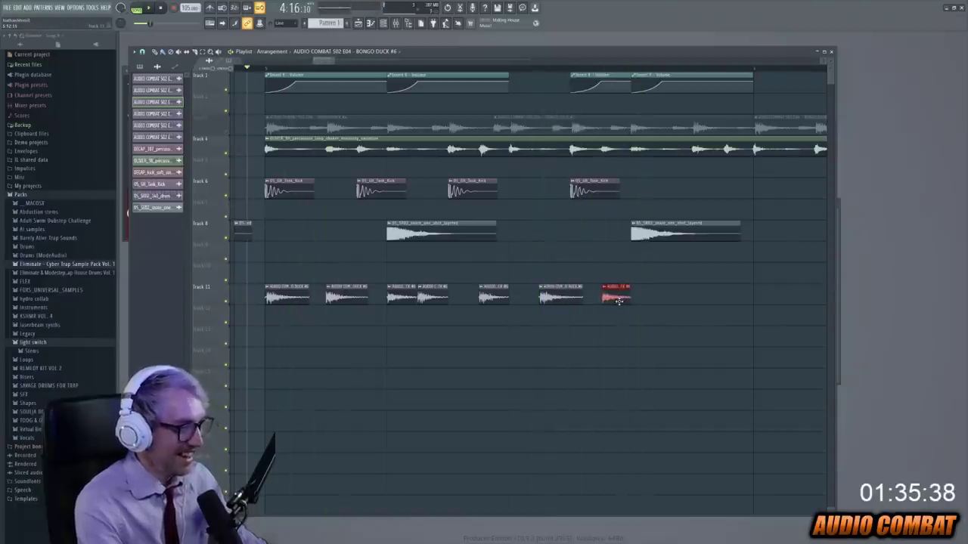
pyautogui.press('space')
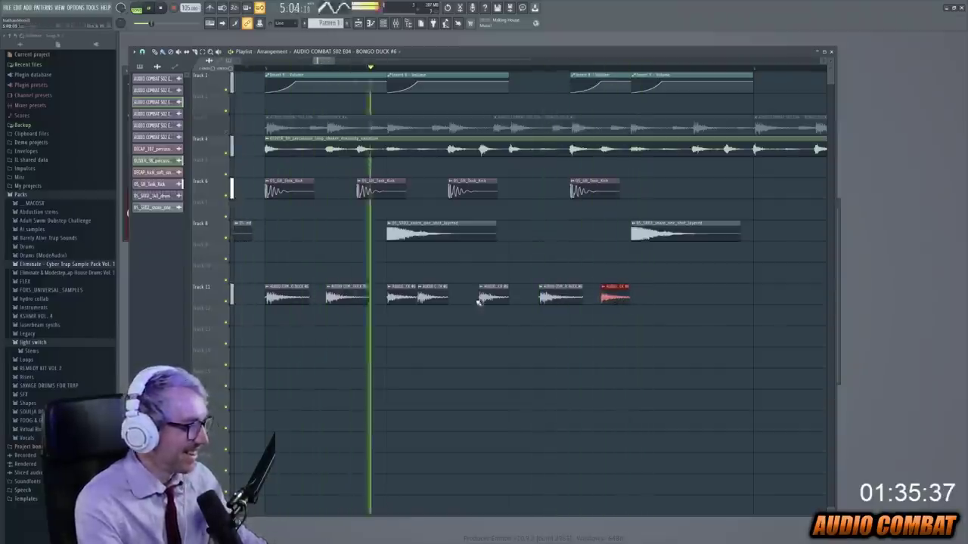
pyautogui.click(635, 294)
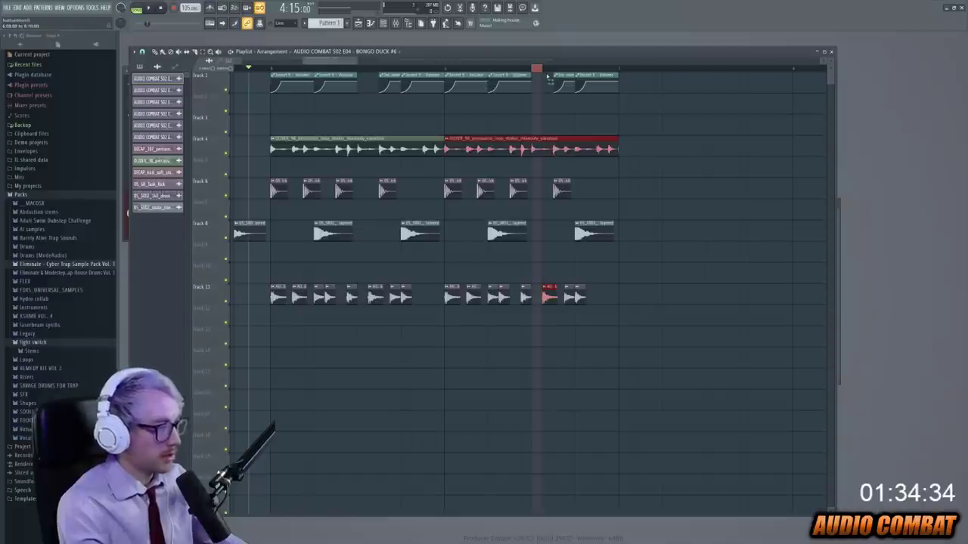
# - Play back the drum groove with the rearranged bongo slices around bar 6
pyautogui.press('space')
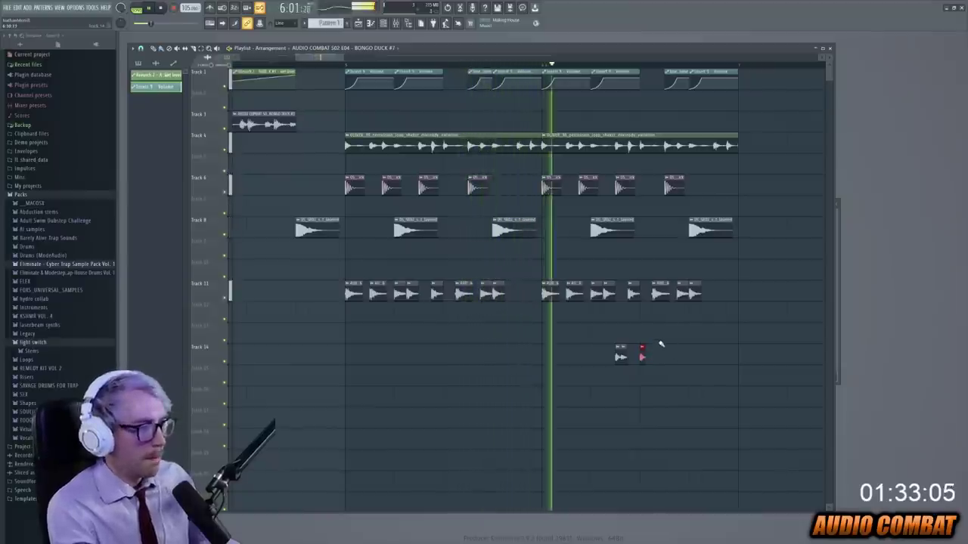
pyautogui.press('space')
pyautogui.press('space')
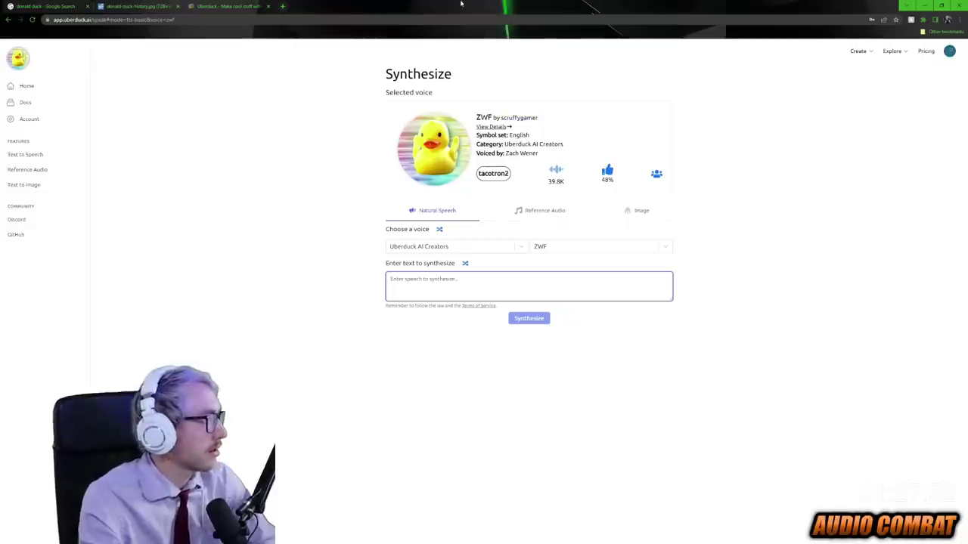
# - Shrink the Uberduck browser window over the project and choose the WWE voice category for speech synthesis
pyautogui.doubleClick(461, 3)
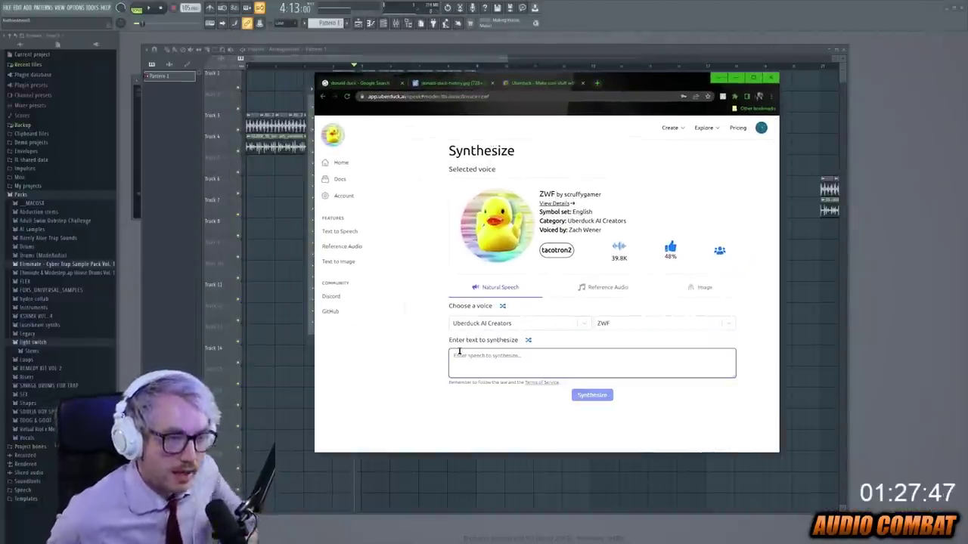
pyautogui.click(491, 323)
pyautogui.scroll(-5, 492, 363)
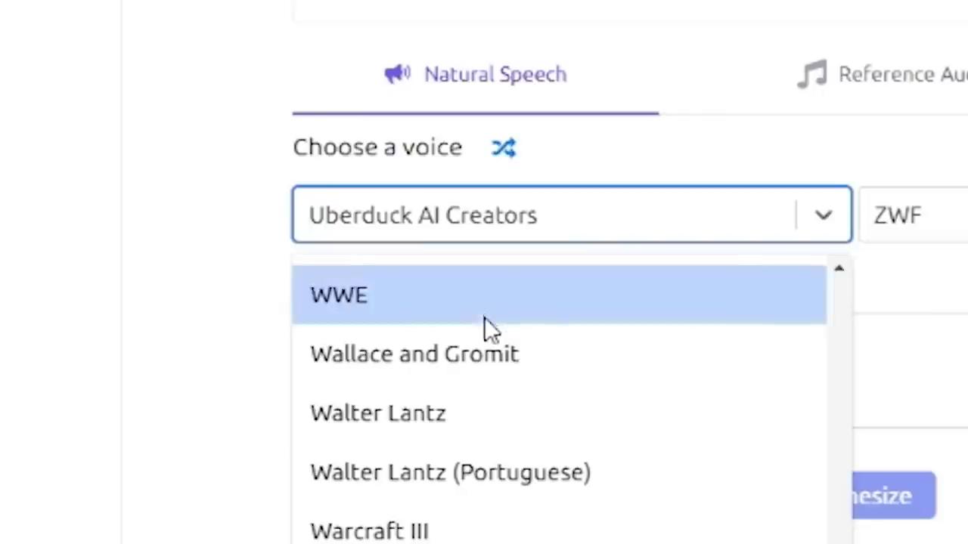
pyautogui.click(484, 343)
# - Enter "brmhhhhhhhmmmghhhhhhh" as speech for the WWE "Stone Cold" Steve Austin voice, synthesize it and play the result
pyautogui.click(719, 368)
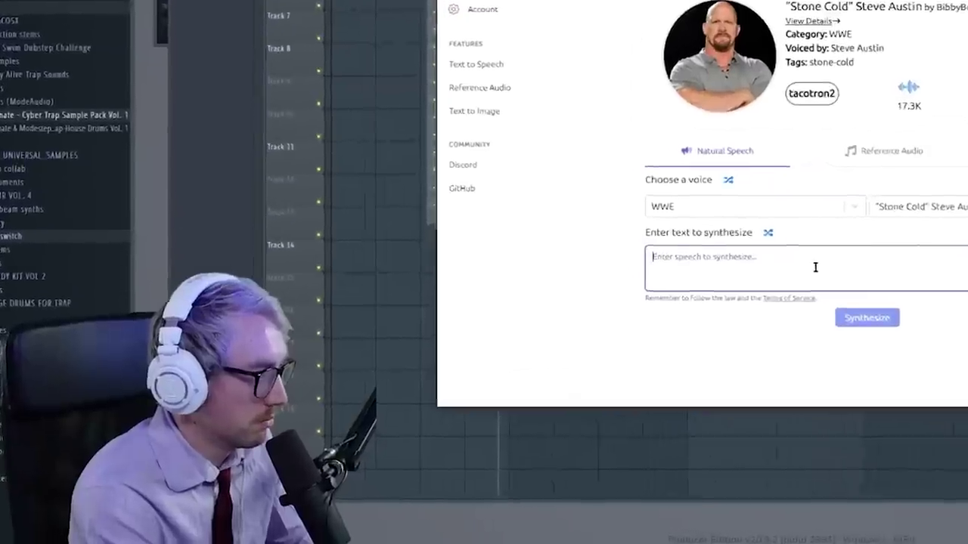
pyautogui.write('br')
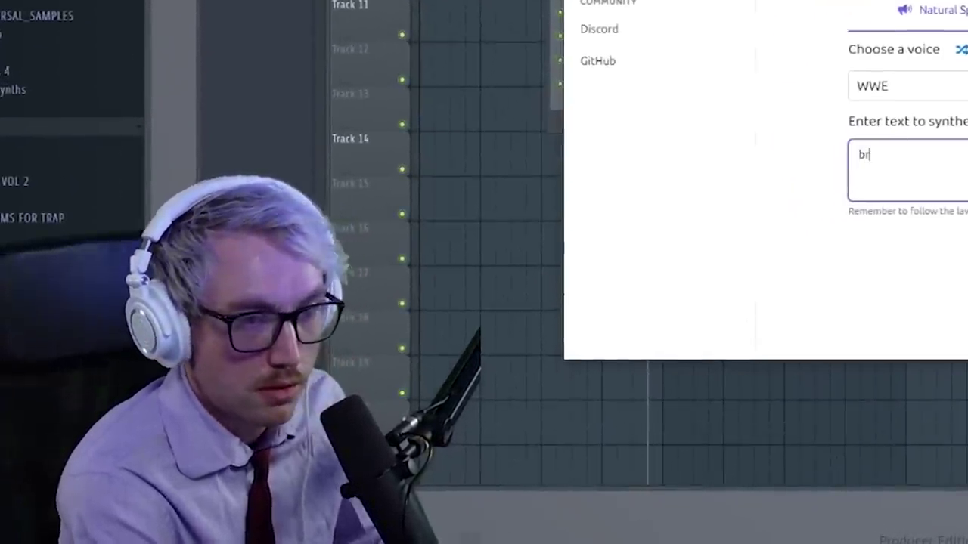
pyautogui.write('mhhhhhh')
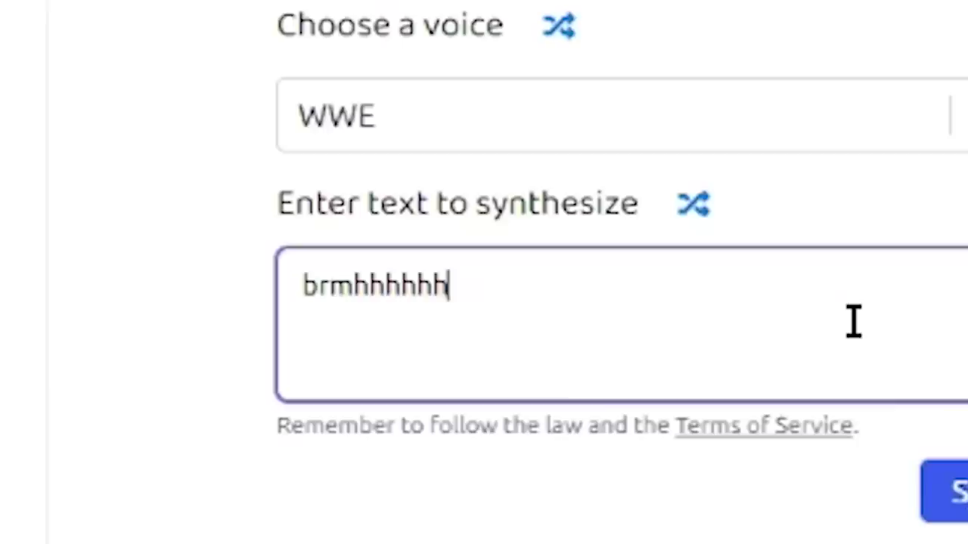
pyautogui.write('hhmmmghhhh')
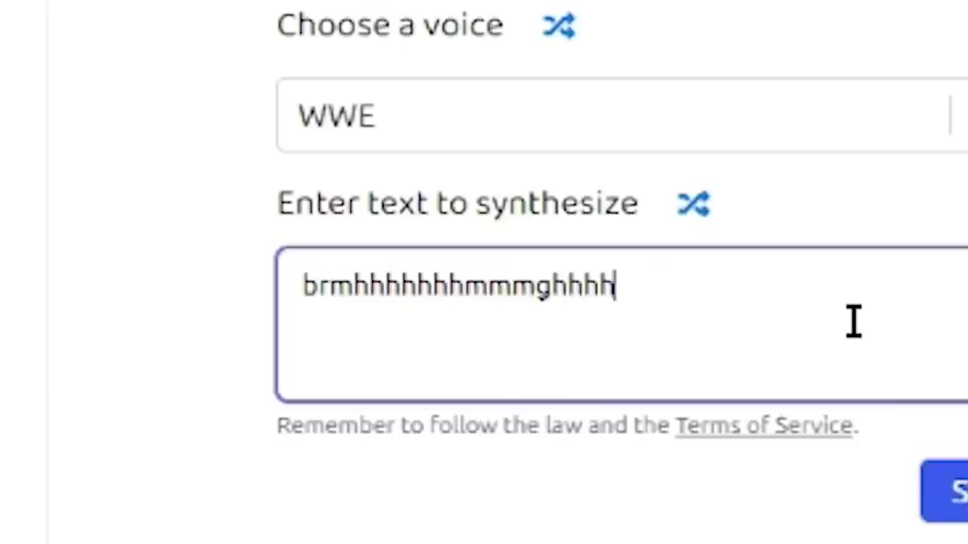
pyautogui.write('hh')
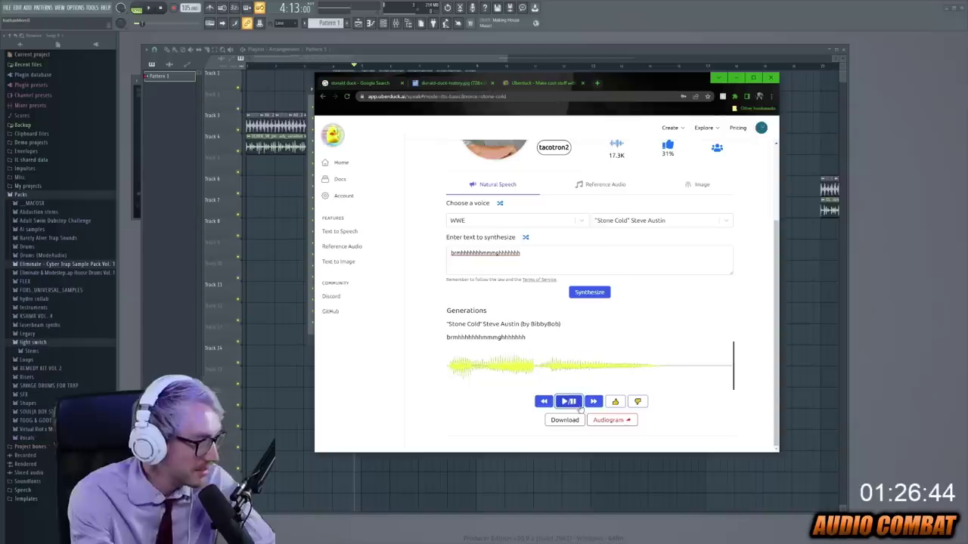
pyautogui.click(569, 402)
# - Extend the speech text with more h's, a series of stretched "boooom" sounds and a final "bap"
pyautogui.click(533, 256)
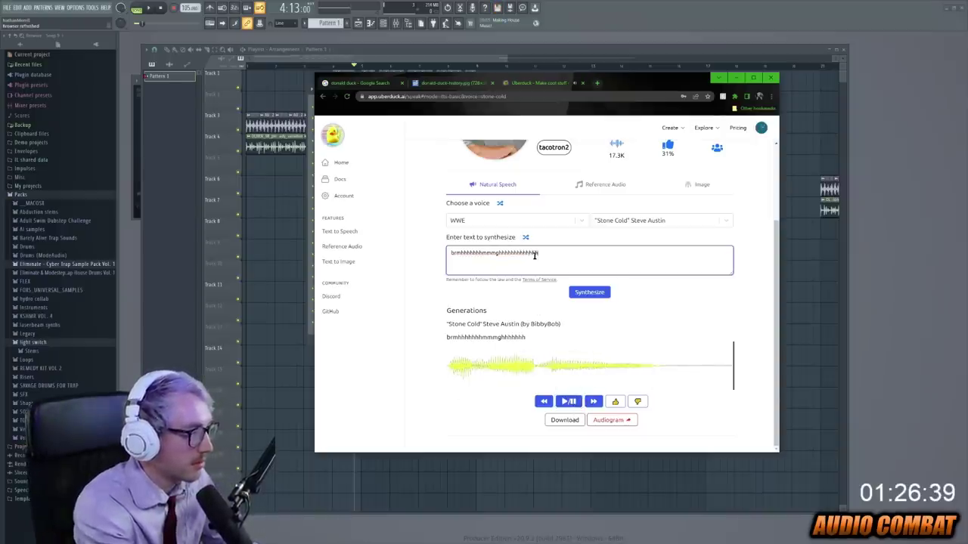
pyautogui.write('hh')
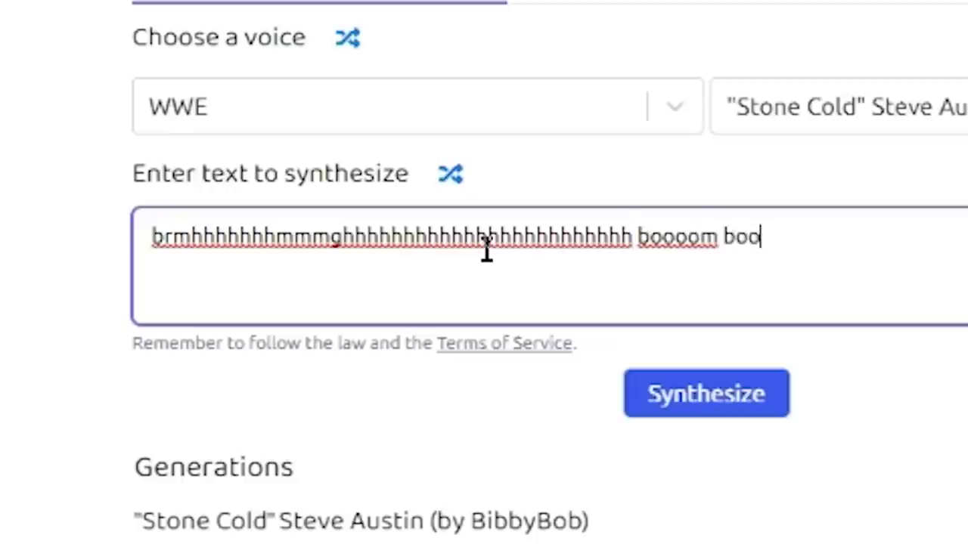
pyautogui.write(' booom booom boom ')
pyautogui.write('boom boooooooom boooooooooom bap')
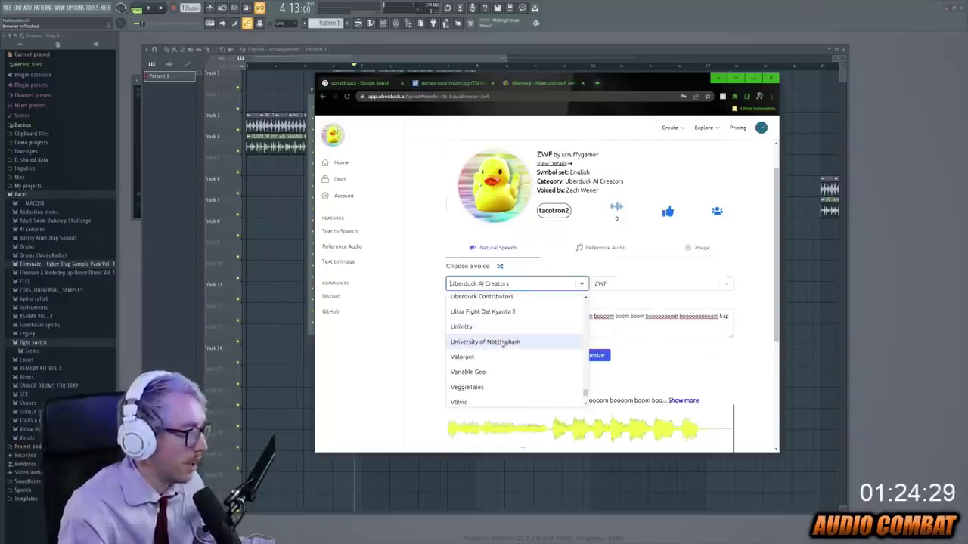
# - Browse the voice categories and choose Darth Vader from the Star Wars voices for the hummed "mmmm" text
pyautogui.scroll(-1, 502, 346)
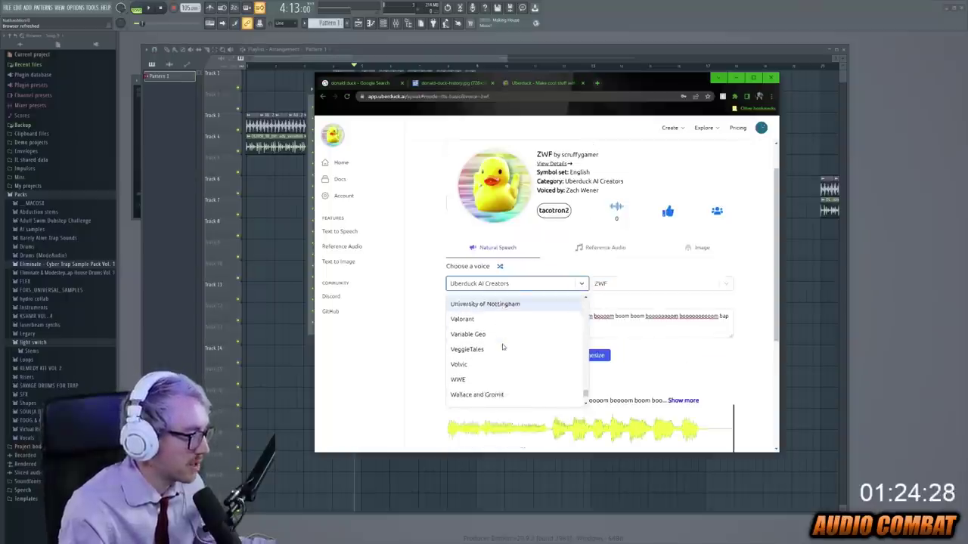
pyautogui.scroll(-2, 502, 346)
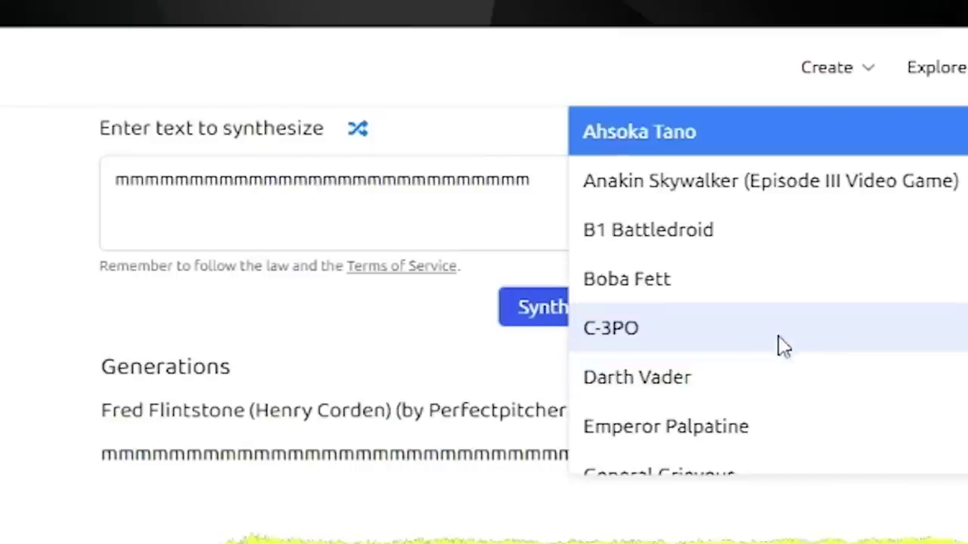
pyautogui.click(786, 376)
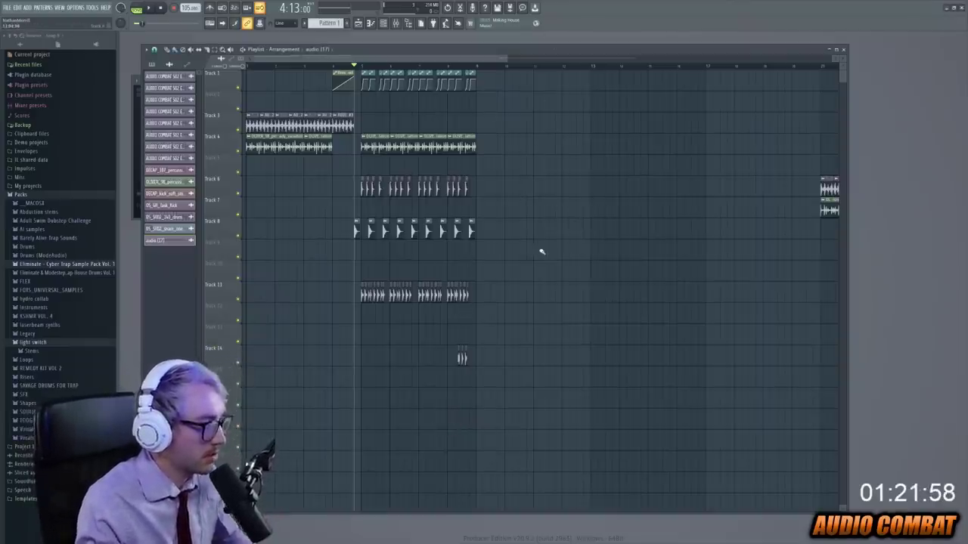
# - Shape the audio (17) vocal with Fruity parametric EQ 2, cutting the highs with a low-pass band and boosting the lows
pyautogui.click(155, 50)
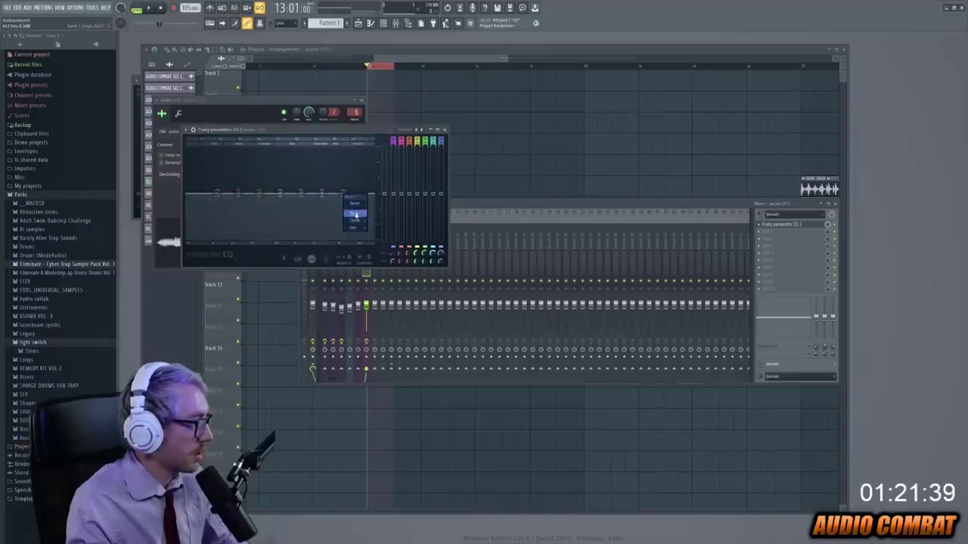
pyautogui.moveTo(342, 194); pyautogui.dragTo(246, 196)
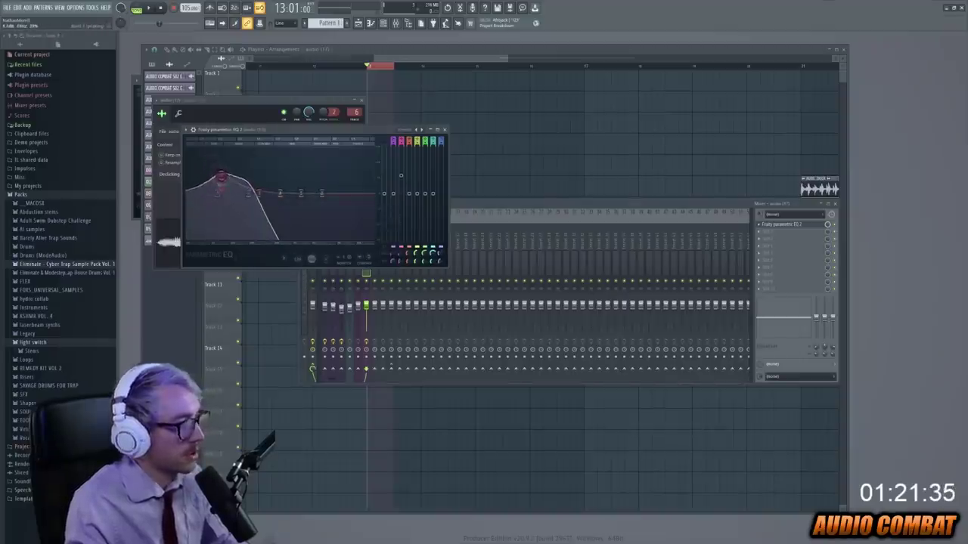
pyautogui.click(465, 216)
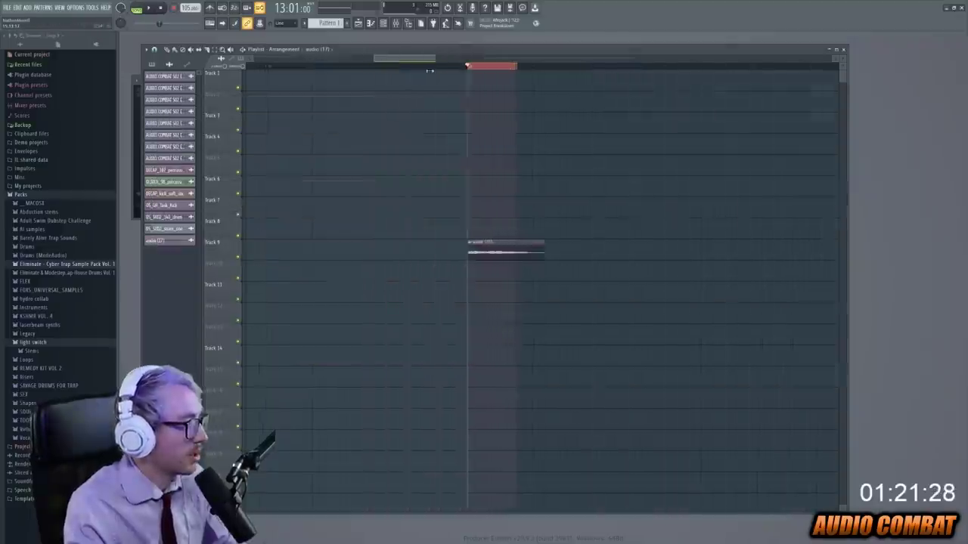
# - Shorten the audio (17) clip on Track 9 to end within the selected bar 13 region and play it back
pyautogui.moveTo(385, 59); pyautogui.dragTo(409, 78)
pyautogui.doubleClick(423, 242)
pyautogui.press('Escape')
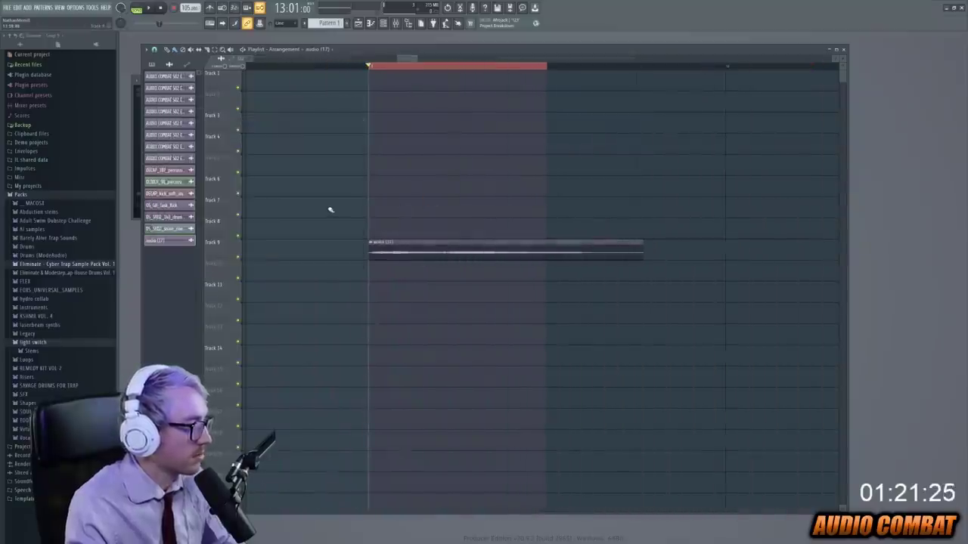
pyautogui.click(179, 68)
pyautogui.moveTo(553, 255); pyautogui.dragTo(417, 251)
pyautogui.press('space')
pyautogui.press('space')
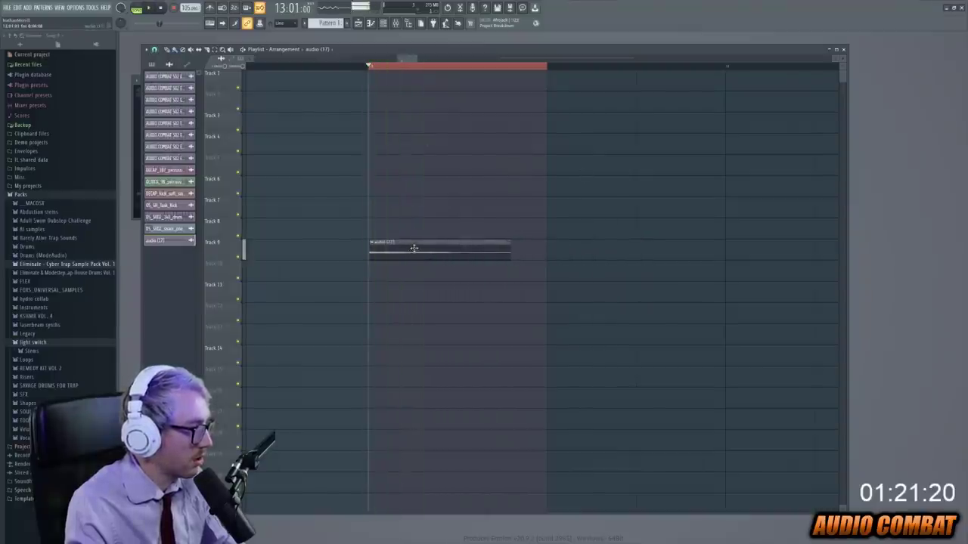
# - Adjust the audio (17) clip's volume multiplier, shift its pitch by 1200 cents and play it back
pyautogui.doubleClick(416, 250)
pyautogui.click(180, 115)
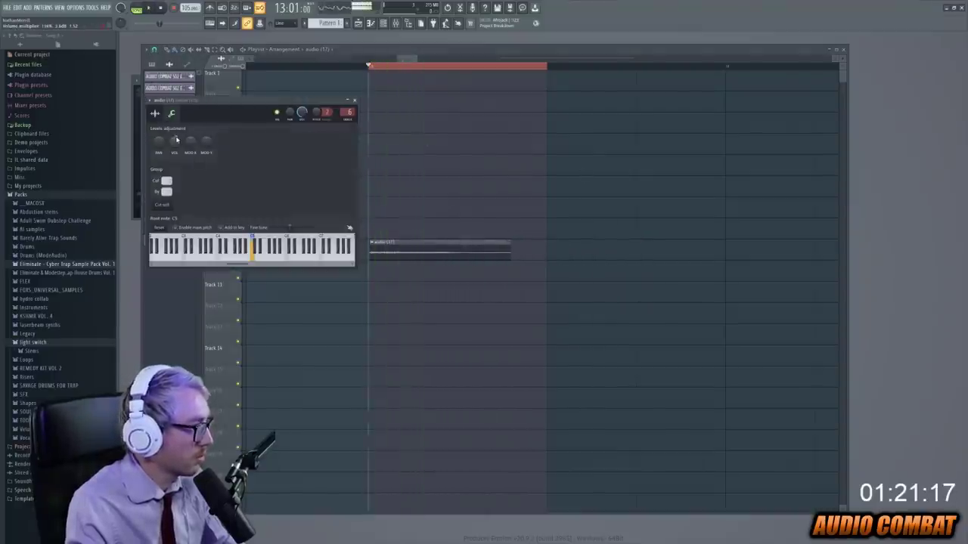
pyautogui.press('space')
pyautogui.click(155, 113)
pyautogui.moveTo(262, 144); pyautogui.dragTo(267, 142)
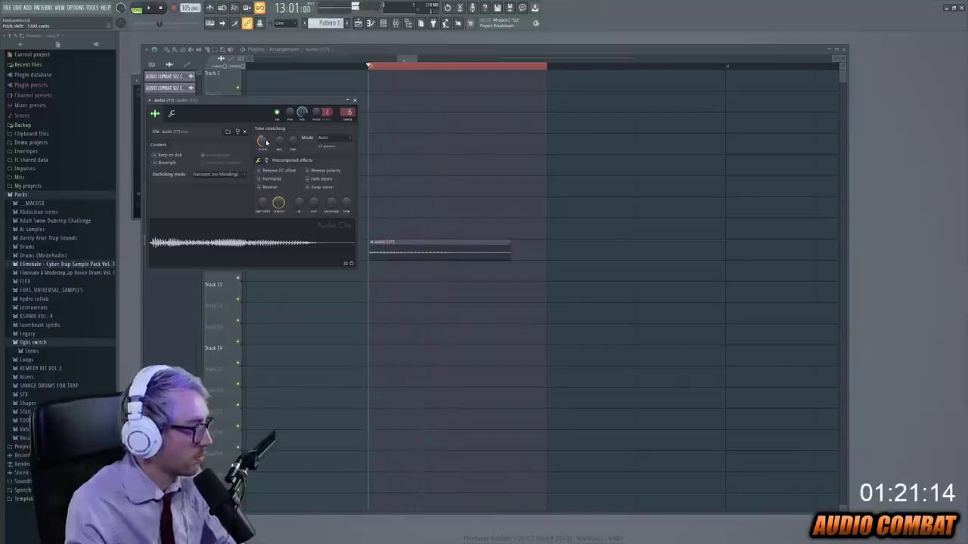
pyautogui.click(430, 233)
pyautogui.press('space')
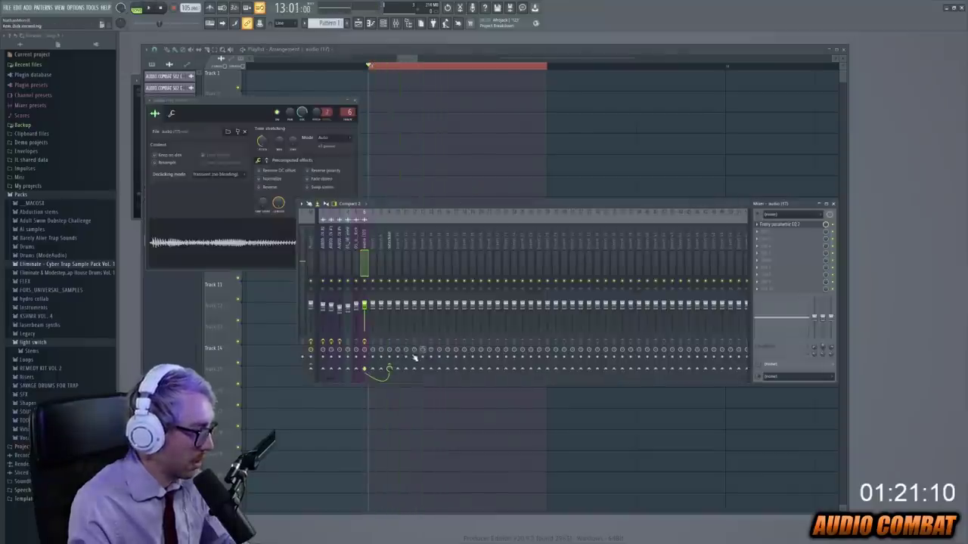
# - Add another effect after the EQ on the vocal's mixer track and play the processed clip
pyautogui.click(781, 237)
pyautogui.click(885, 432)
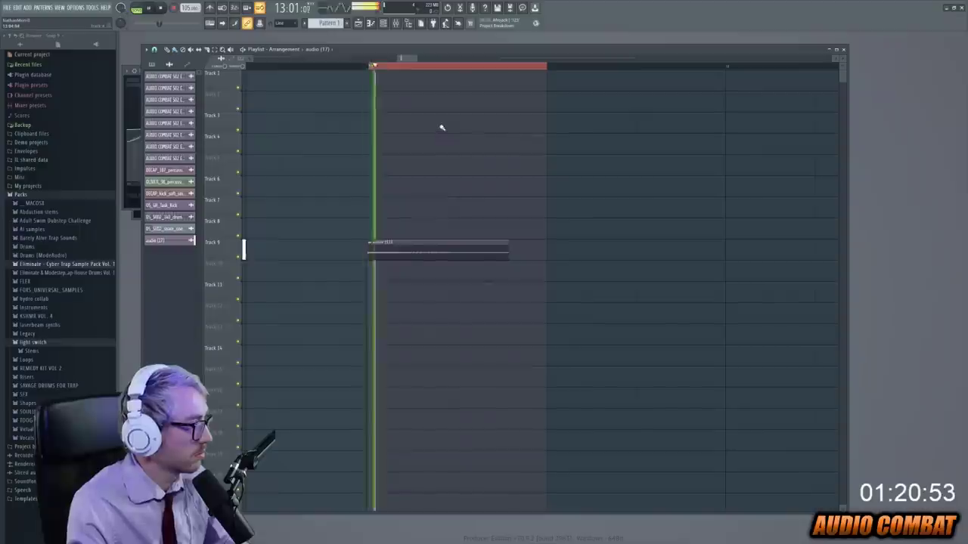
pyautogui.press('space')
pyautogui.press('F9')
pyautogui.press('space')
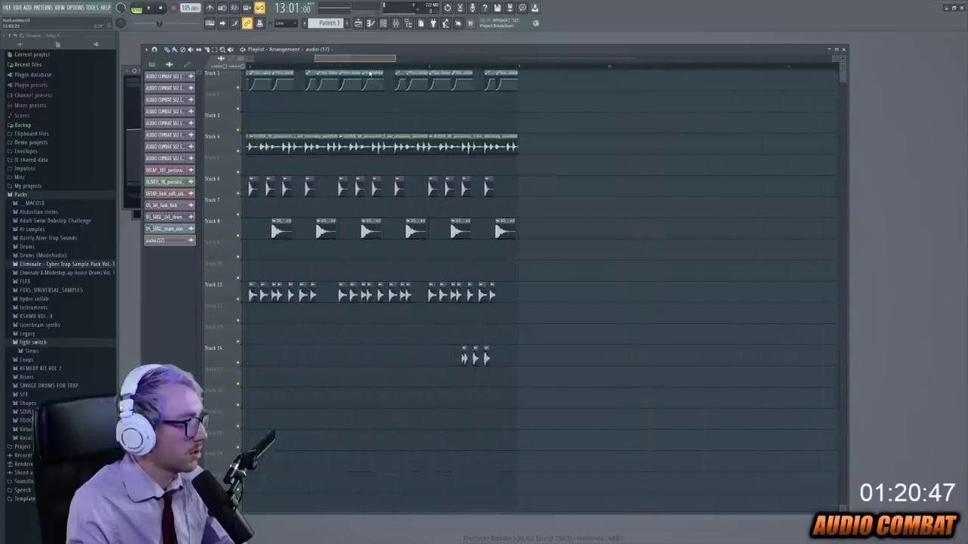
# - Place further chopped audio (17) clips on Track 15 against the drums, and play the Darth Vader generation in Uberduck
pyautogui.scroll(2, 535, 227)
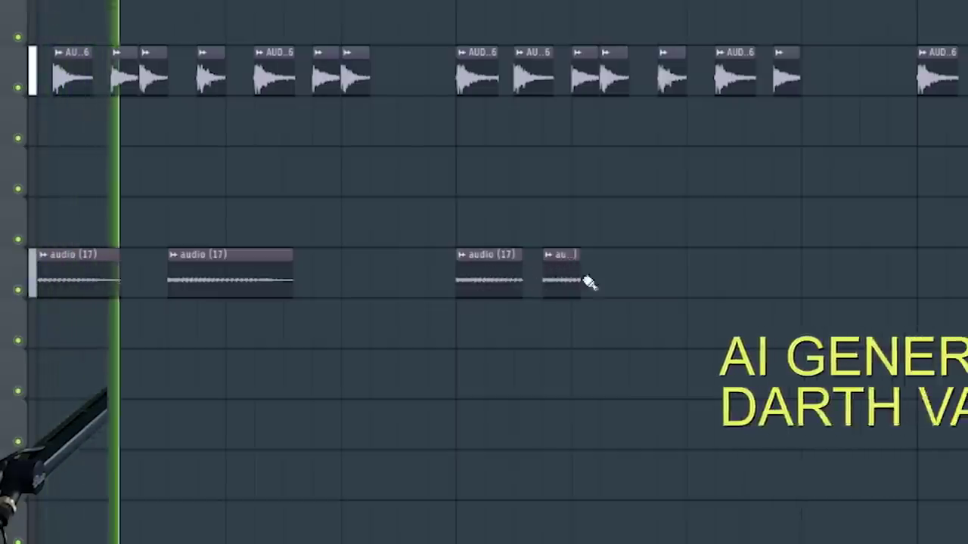
pyautogui.click(638, 280)
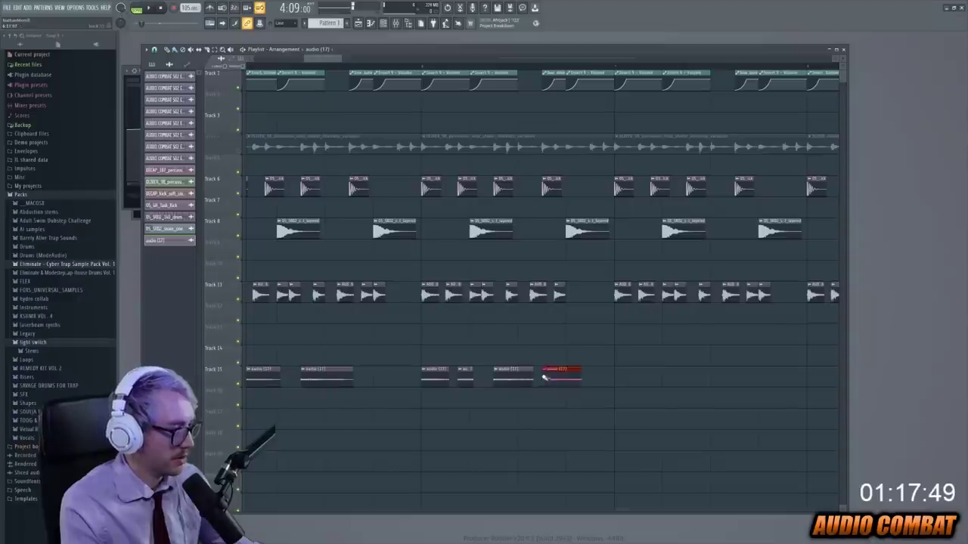
pyautogui.doubleClick(582, 377)
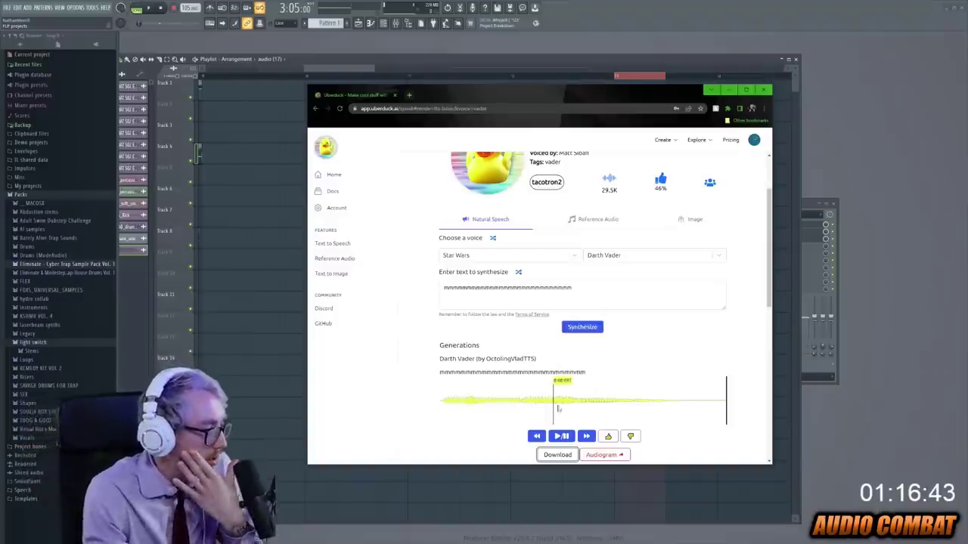
pyautogui.click(561, 436)
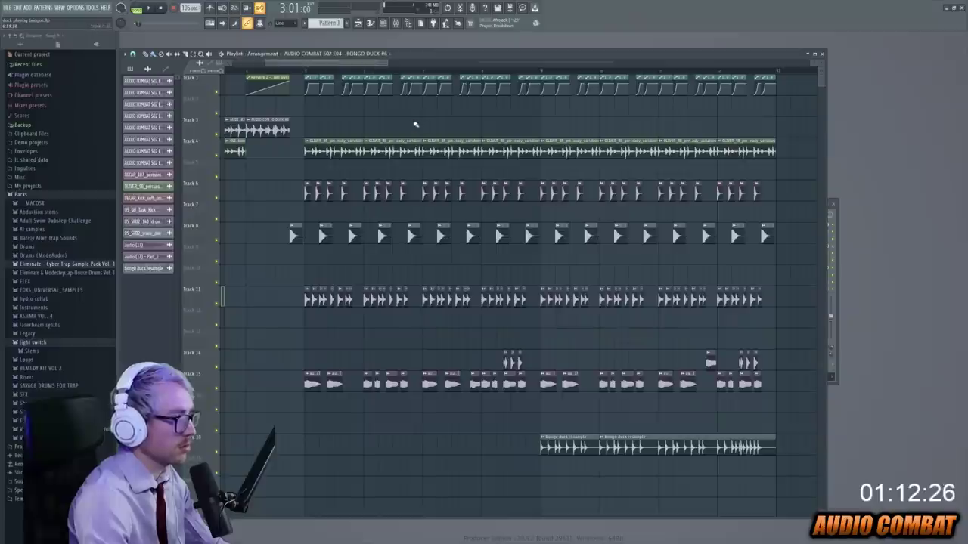
# - Play back the extended arrangement from bar 5 and again from within bar 8
pyautogui.press('space')
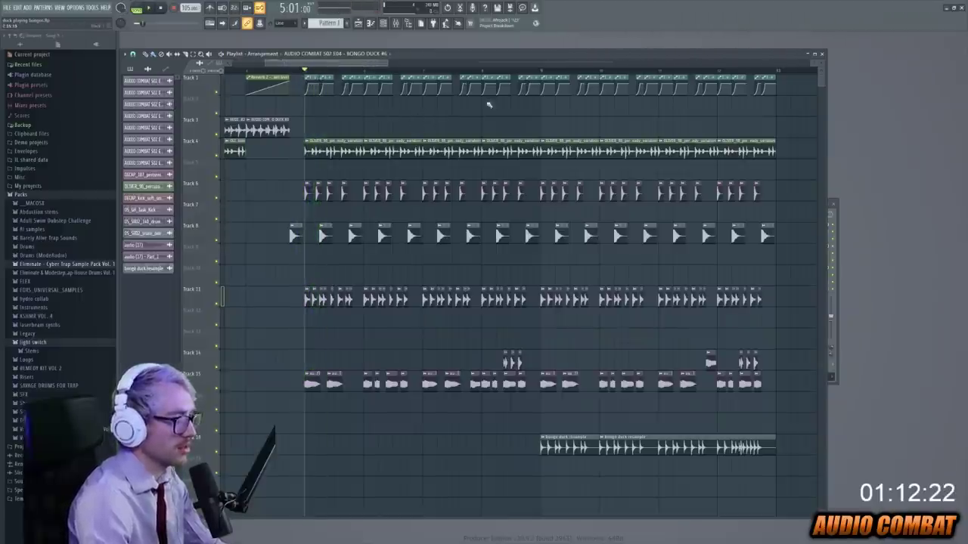
pyautogui.press('space')
pyautogui.click(508, 69)
pyautogui.press('space')
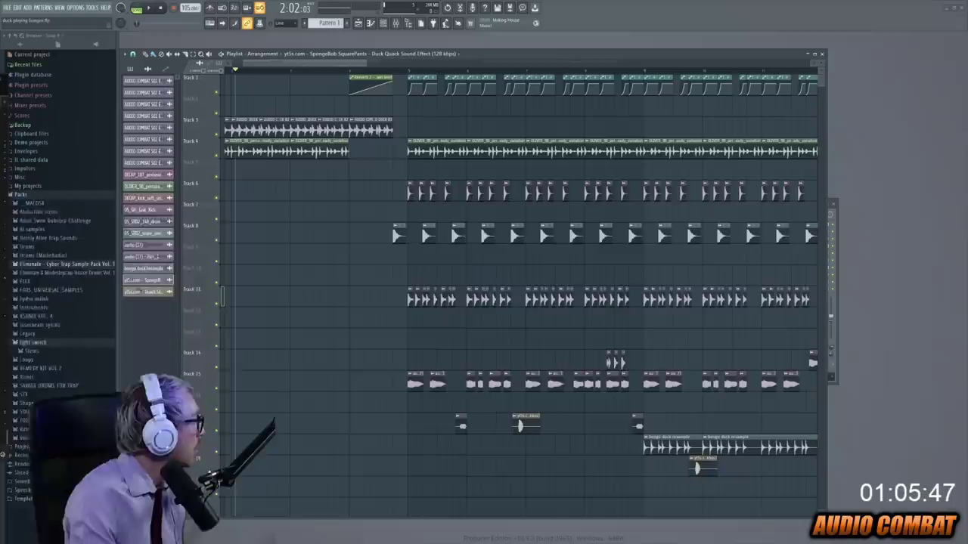
# - Switch to YouTube, preview the "DUCK SOUND IN HIGH QUALITY" video and return to the FL Studio project
pyautogui.hotkey('alt', 'Tab')
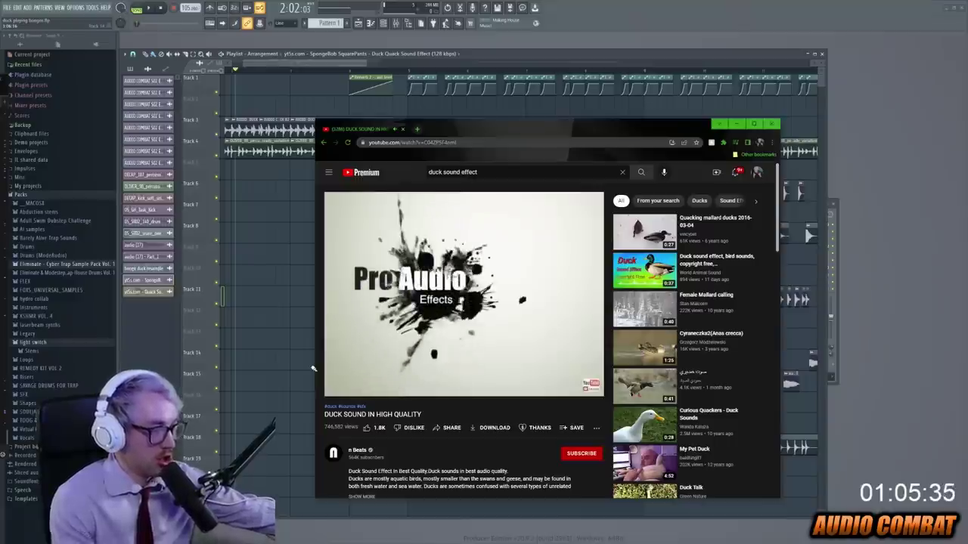
pyautogui.moveTo(344, 391)
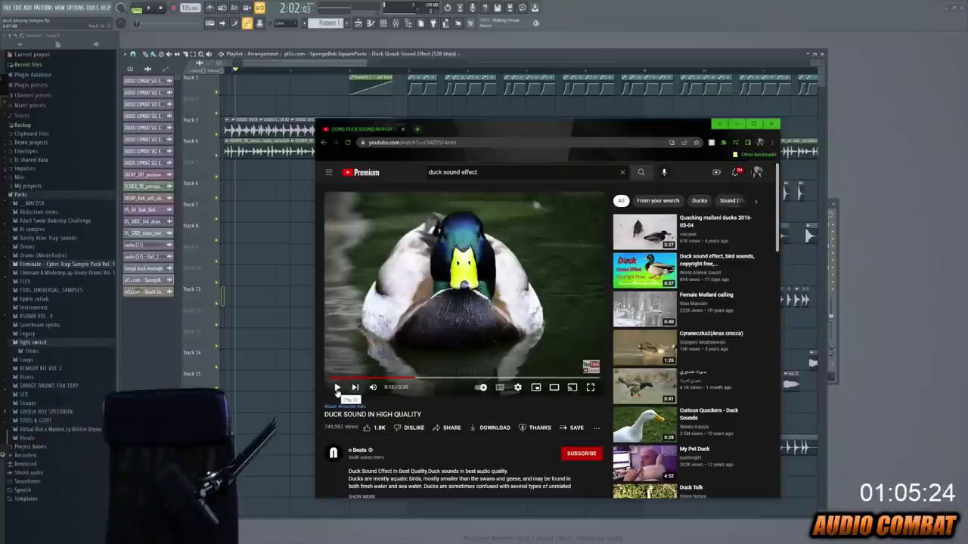
pyautogui.moveTo(570, 116); pyautogui.dragTo(556, 119)
pyautogui.hotkey('alt', 'Tab')
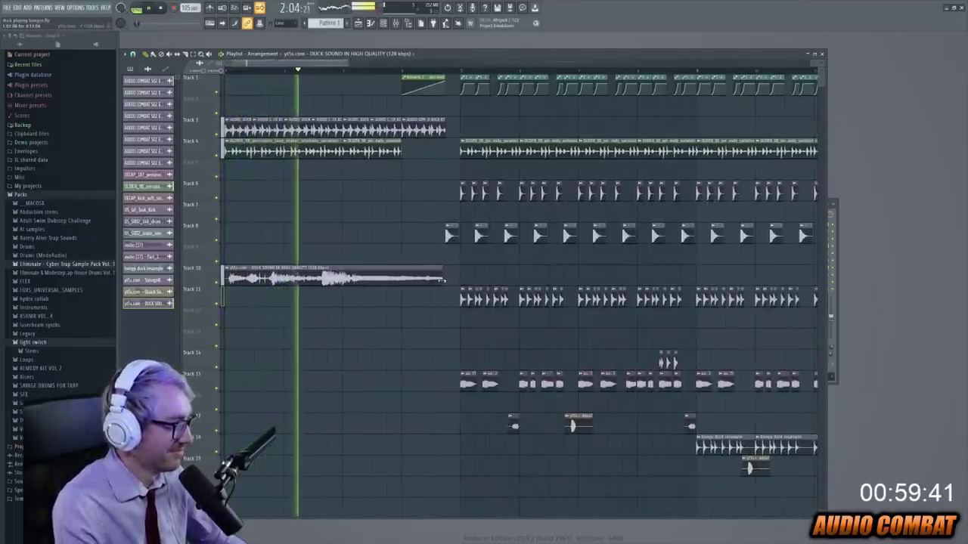
# - Trim the end of the duck sound clip on Track 10 and scan through the Duck Call recording on Track 14
pyautogui.moveTo(458, 279); pyautogui.dragTo(446, 281)
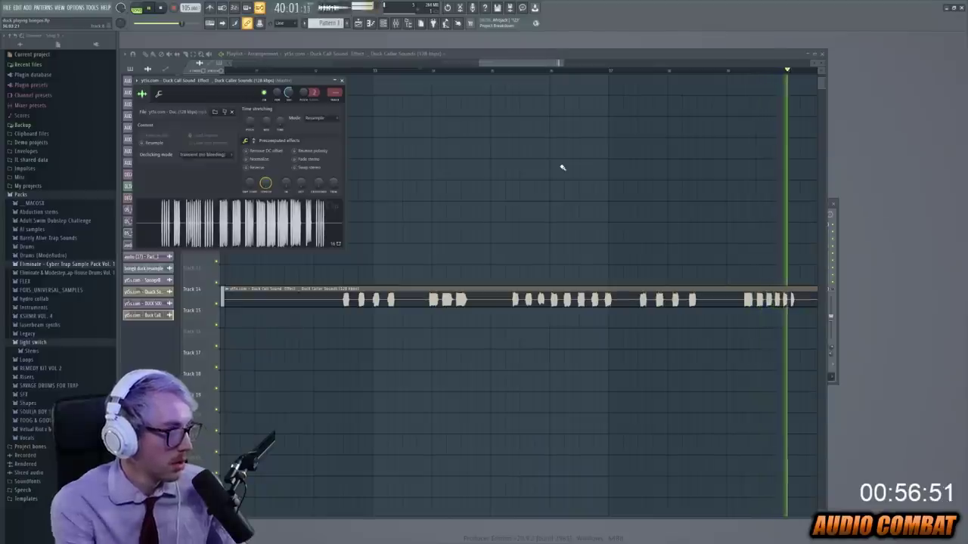
pyautogui.press('Escape')
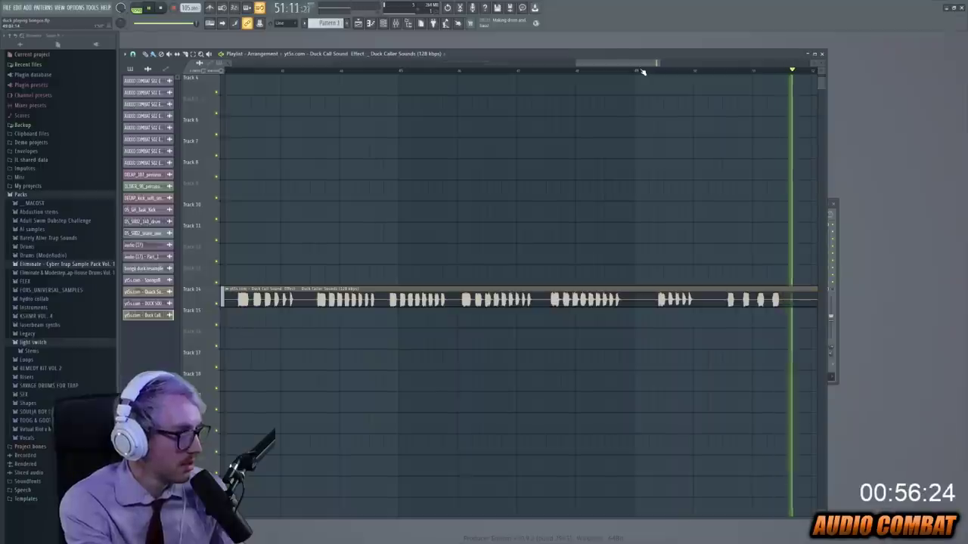
pyautogui.moveTo(654, 69); pyautogui.dragTo(630, 72)
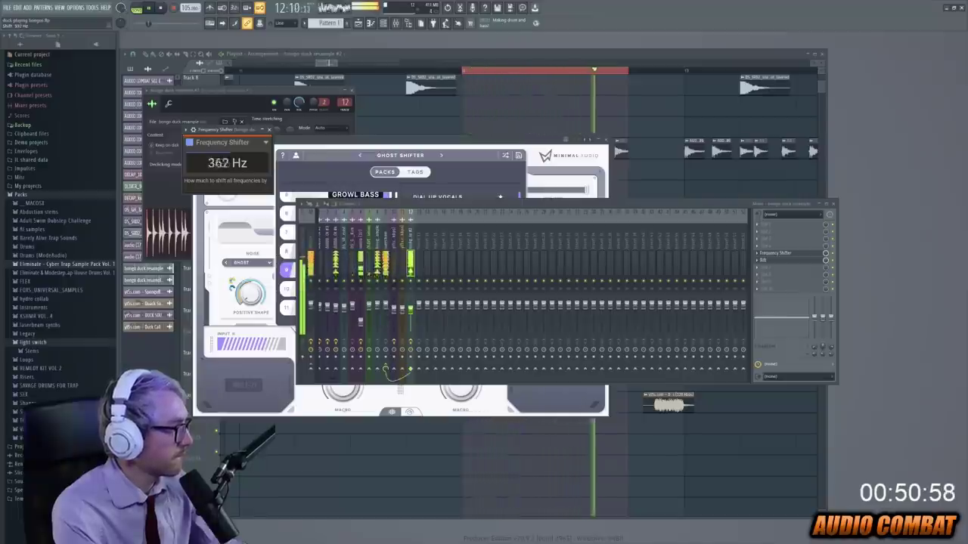
# - Create an automation clip at bar 12 for the Frequency Shifter's shift amount on bongo duck resample #2
pyautogui.click(92, 8)
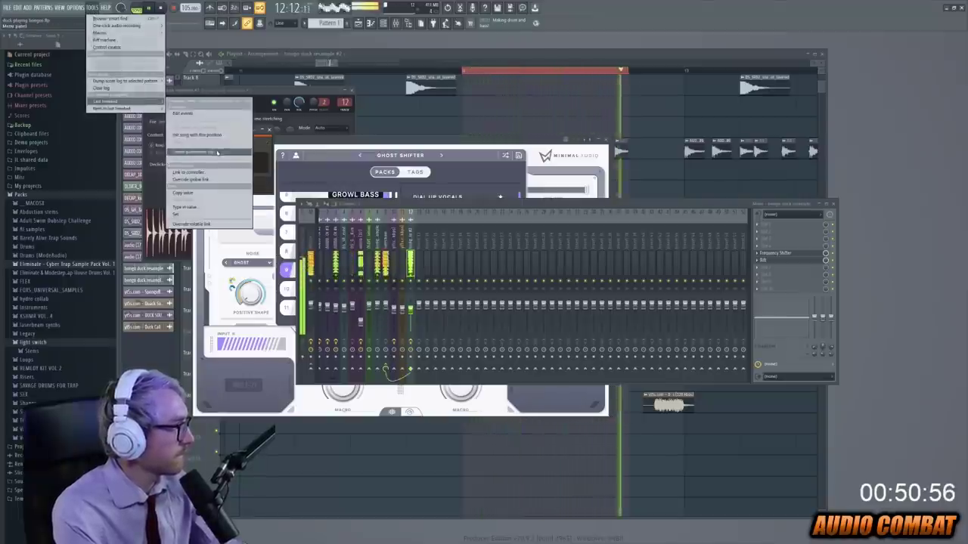
pyautogui.click(465, 93)
pyautogui.click(465, 93)
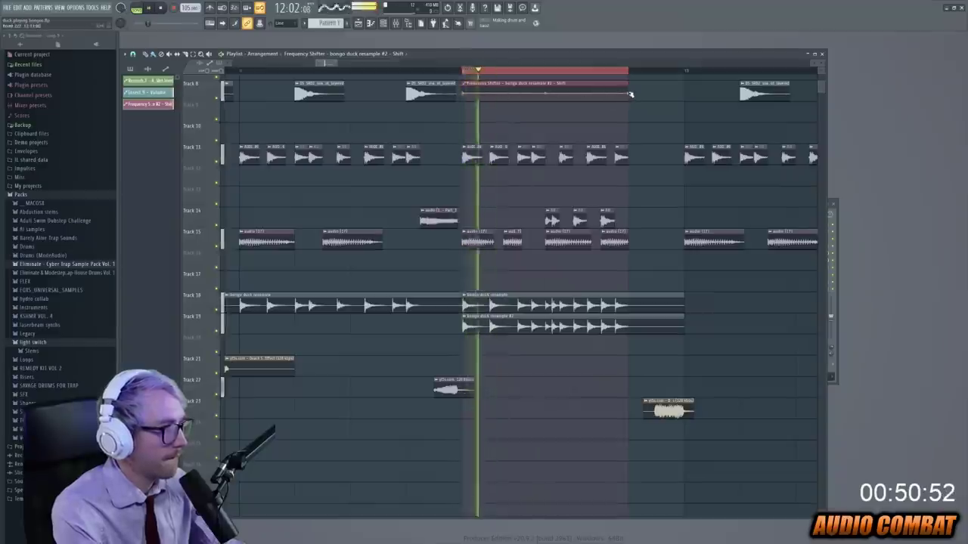
# - Play back the automated bongo resamples at bar 12 and look over the arrangement from the intro onward
pyautogui.press('space')
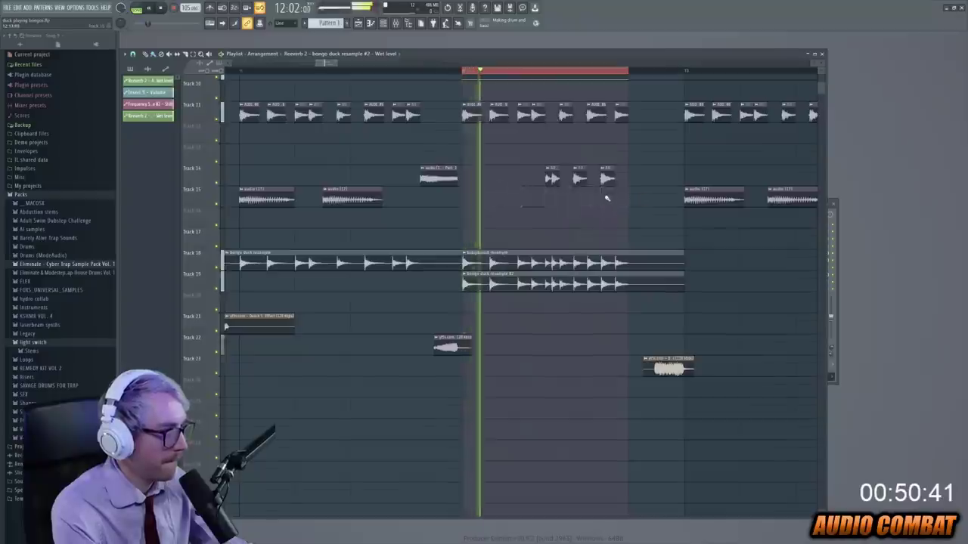
pyautogui.scroll(4, 602, 196)
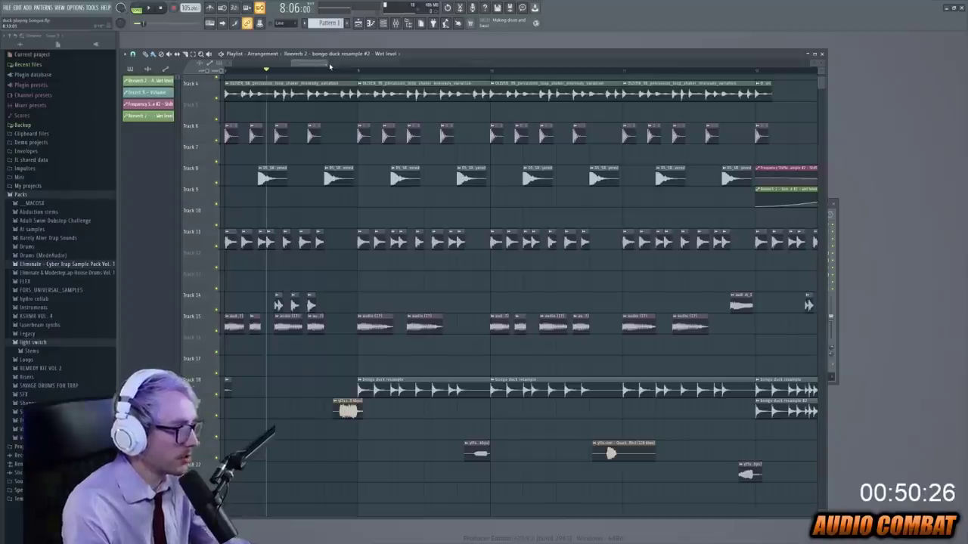
pyautogui.scroll(-5, 329, 67)
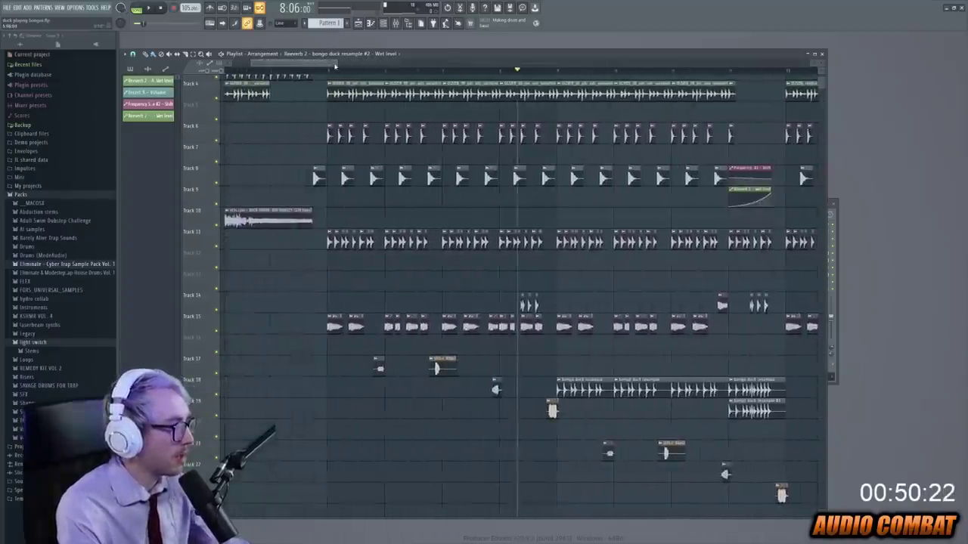
pyautogui.scroll(-3, 335, 66)
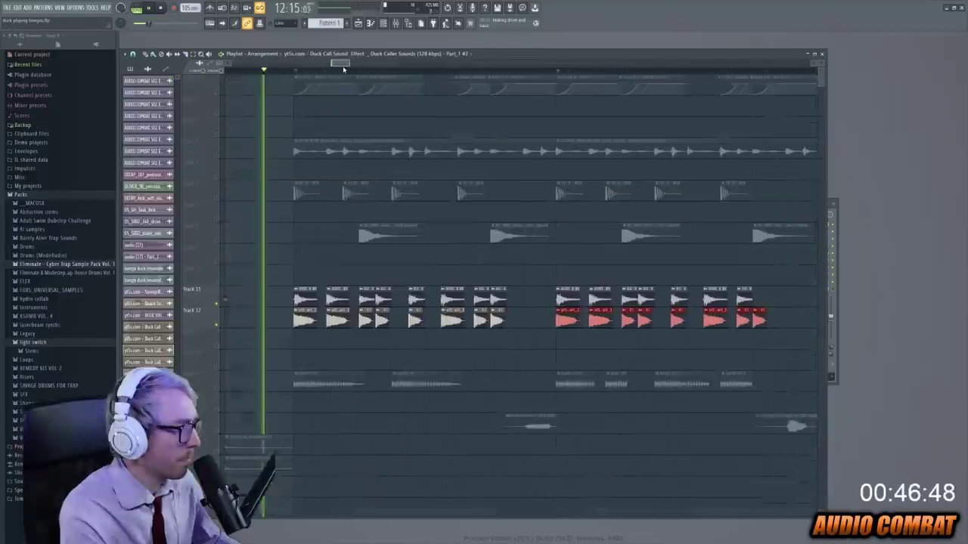
# - Continue the Duck Call slices on Track 12 past bar 14, following the rhythm of the Track 11 clips
pyautogui.hscroll(3, 343, 70)
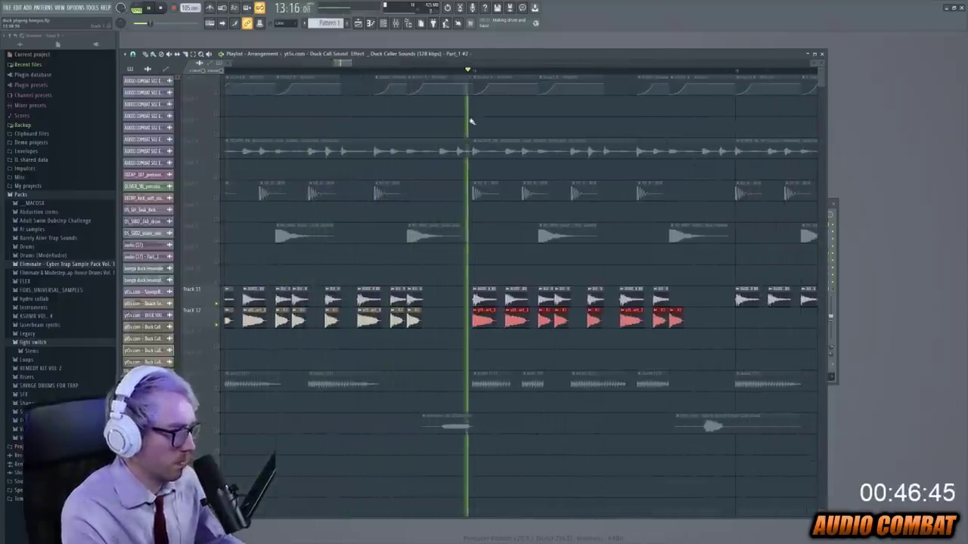
pyautogui.click(696, 320)
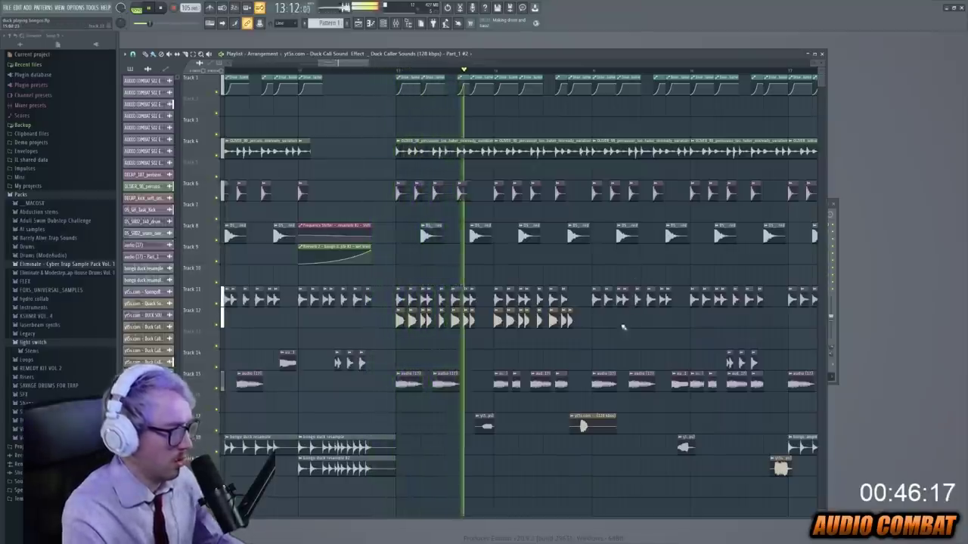
pyautogui.moveTo(584, 308); pyautogui.dragTo(599, 321)
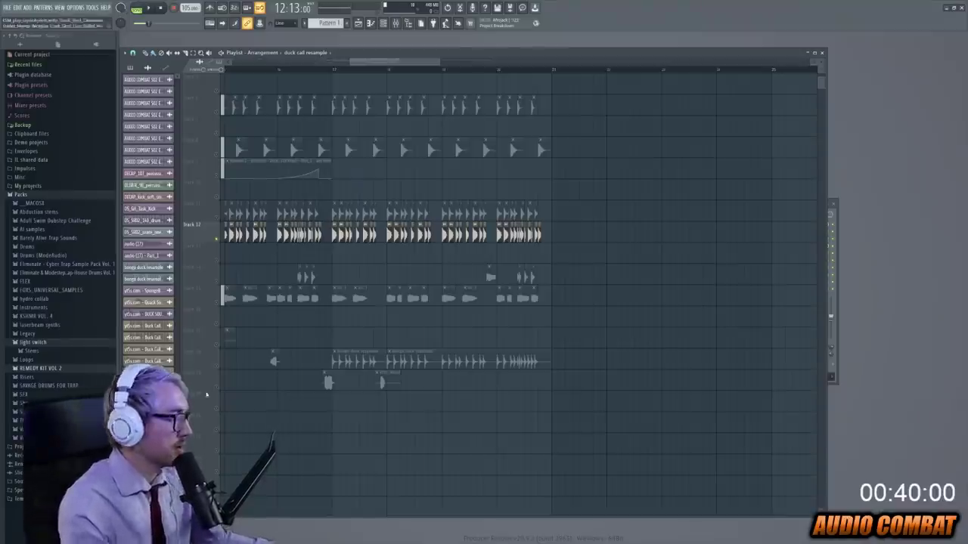
# - Take Track 12 out of solo and adjust the Aflac duck sound slices around bar 18
pyautogui.keyDown('ctrl'); pyautogui.click(217, 239); pyautogui.keyUp('ctrl')
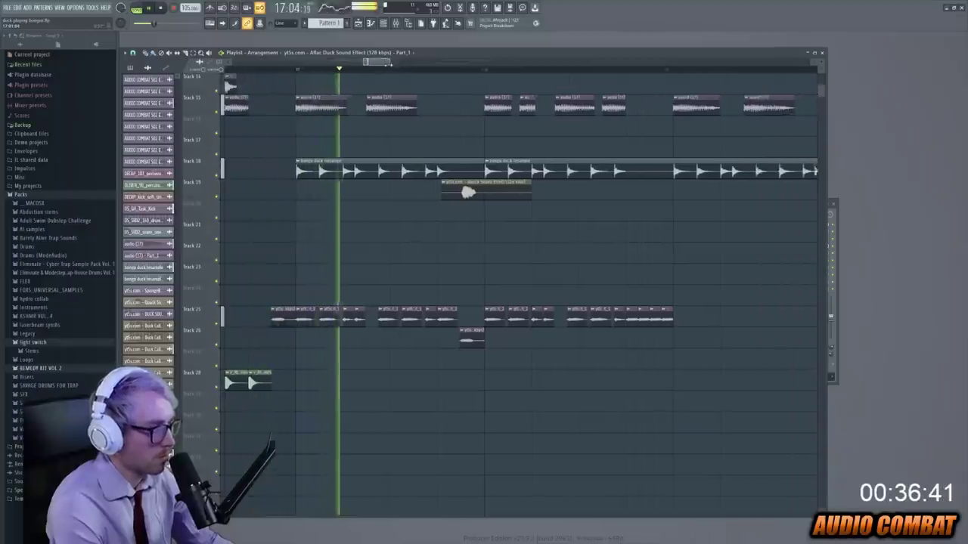
pyautogui.moveTo(633, 342); pyautogui.dragTo(566, 333)
pyautogui.click(605, 270)
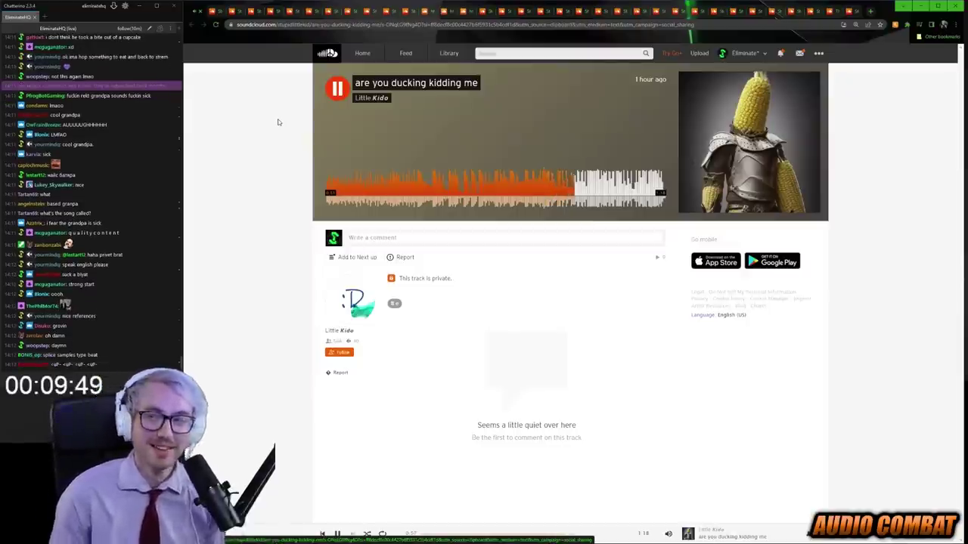
# - Switch to SoundCloud and listen through the submitted duck tracks, including "chill beats to sleep and study to"
pyautogui.press('space')
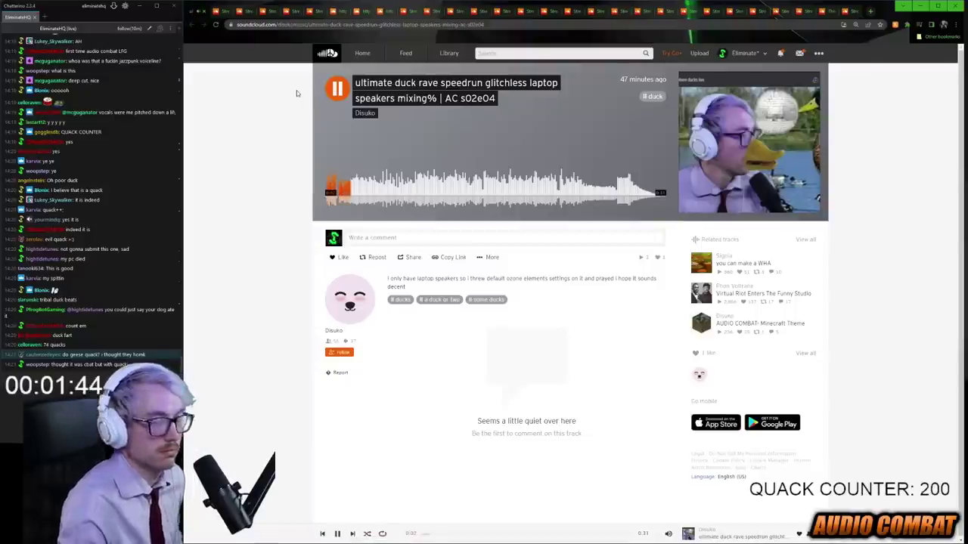
pyautogui.press('space')
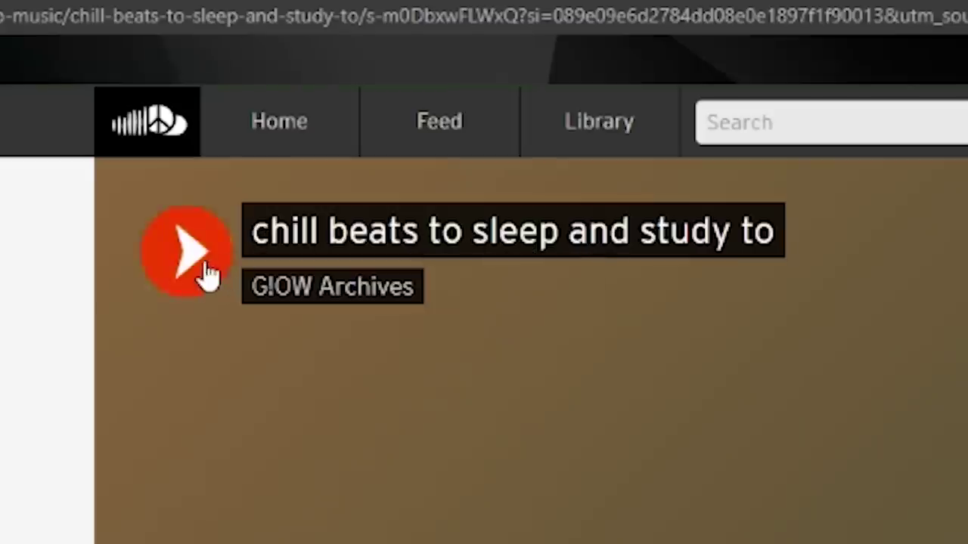
pyautogui.click(200, 261)
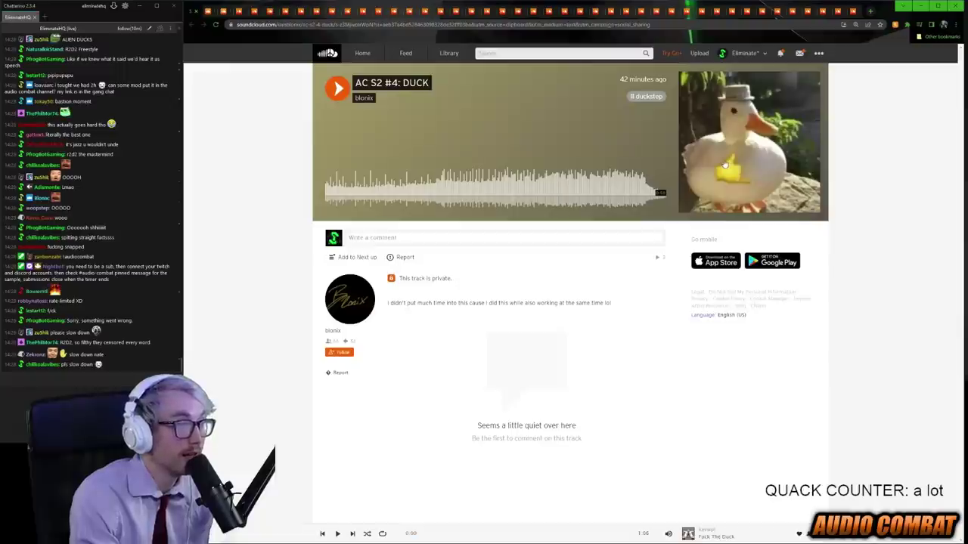
# - View the enlarged cover artwork of the "AC S2 #4: DUCK" track and close it again
pyautogui.click(724, 164)
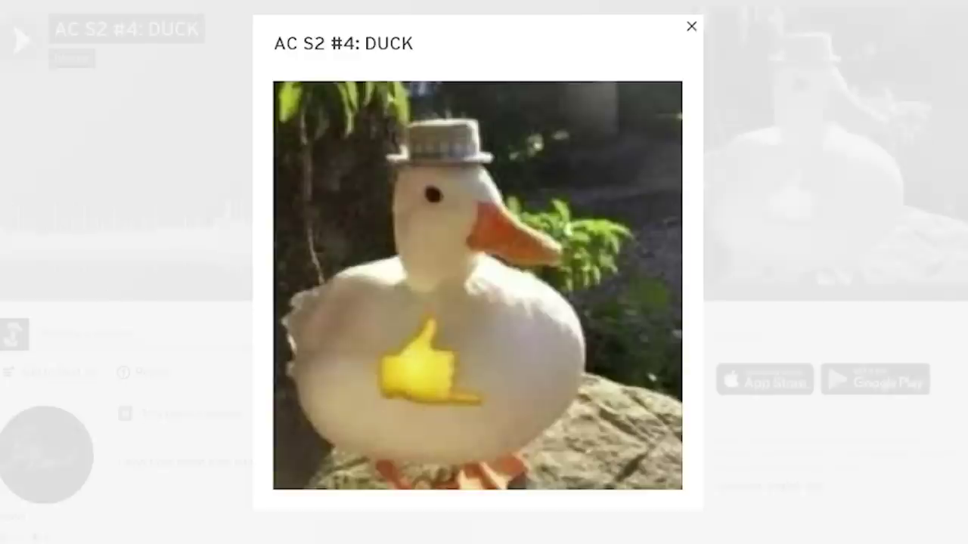
pyautogui.click(5, 65)
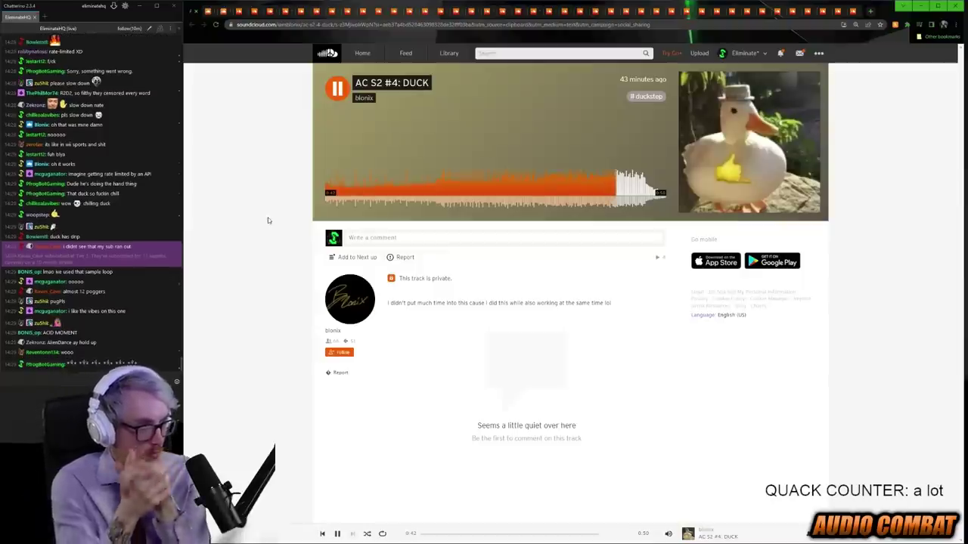